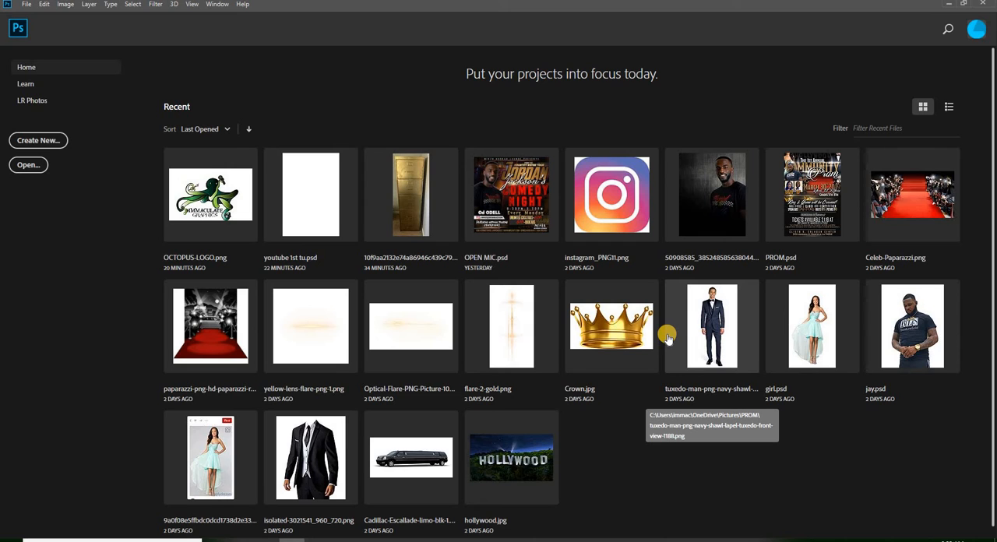
- Start a new document and name it YOUTUBE TUTORIAL
{"action": "left_click", "coordinate": [60, 147]}
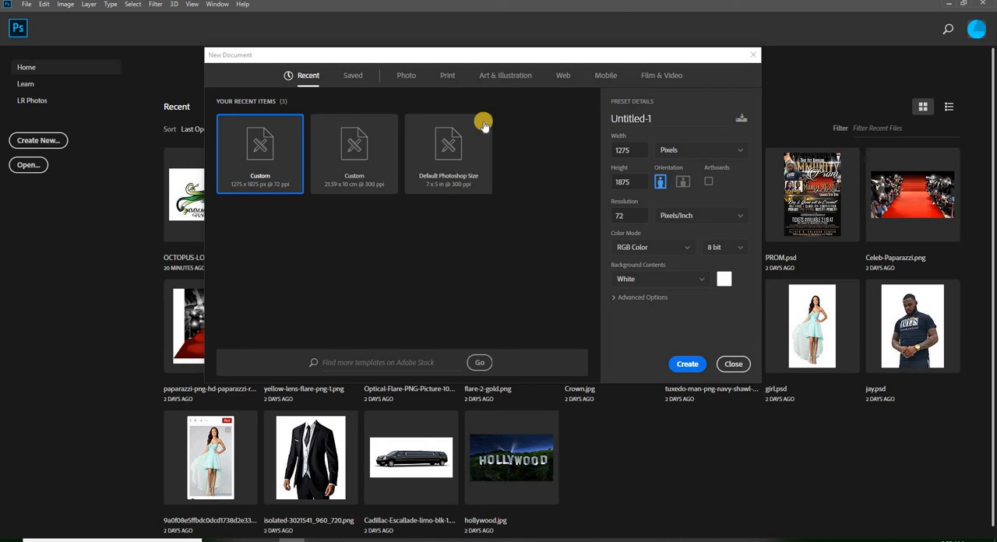
{"action": "left_click", "coordinate": [633, 119]}
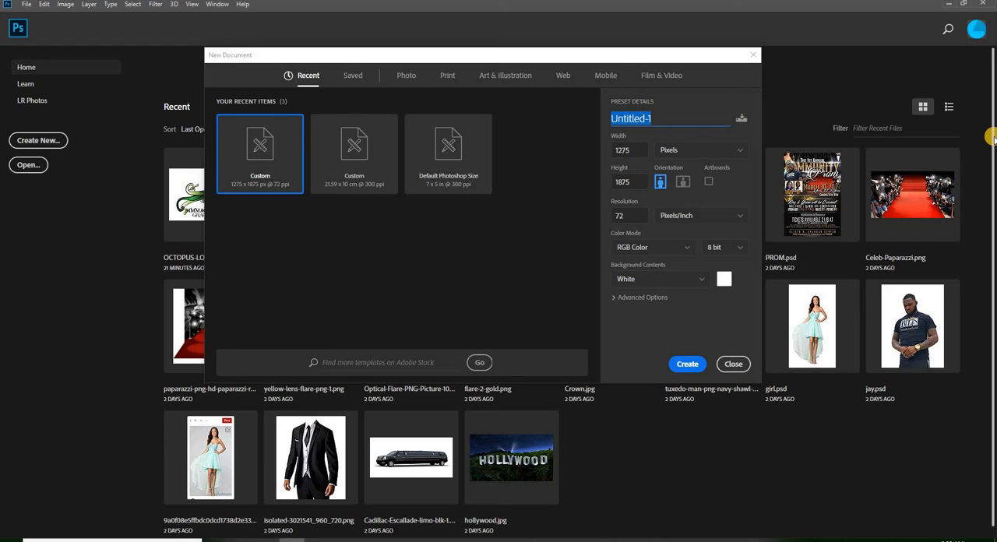
{"action": "type", "text": "YOUTUBE"}
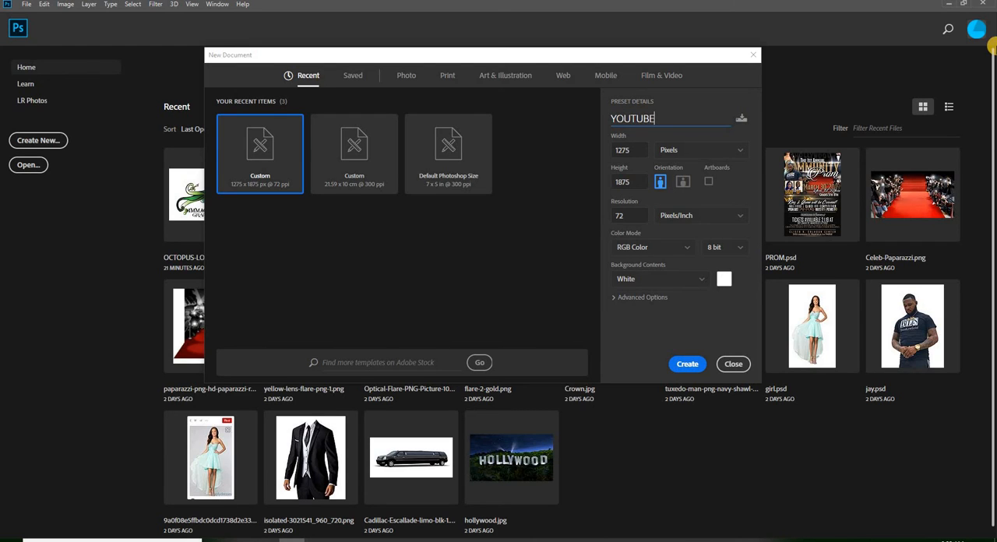
{"action": "type", "text": " TUTORIAL"}
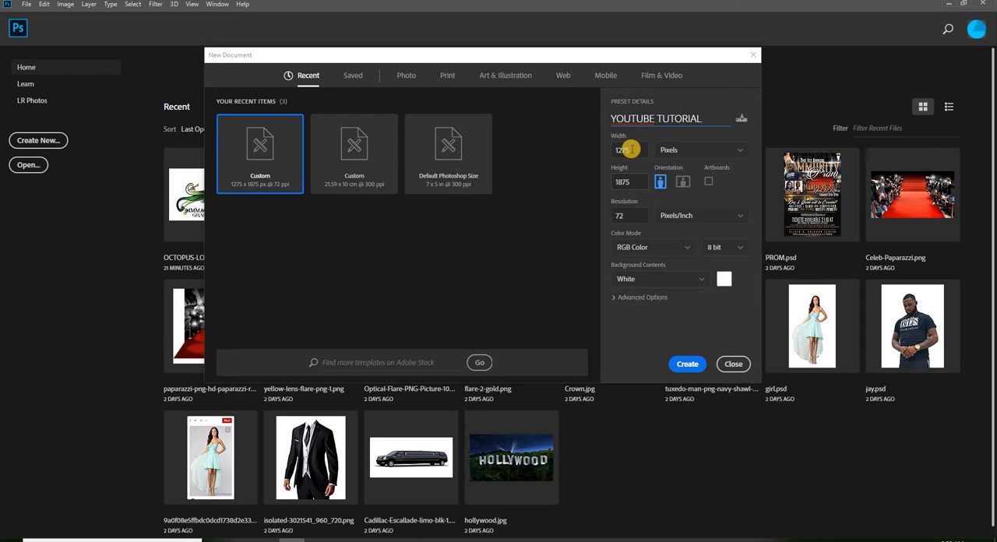
{"action": "left_click", "coordinate": [672, 150]}
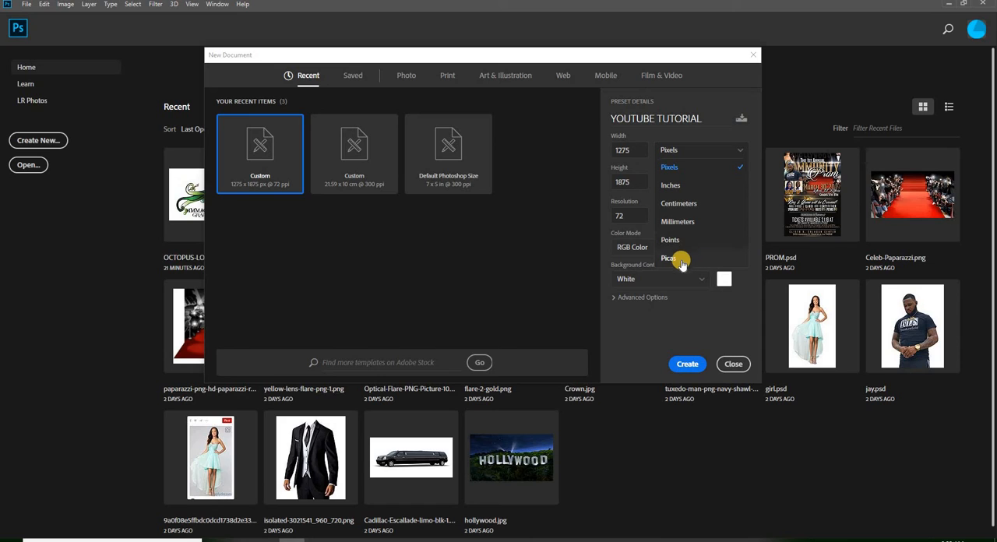
{"action": "left_click", "coordinate": [694, 152]}
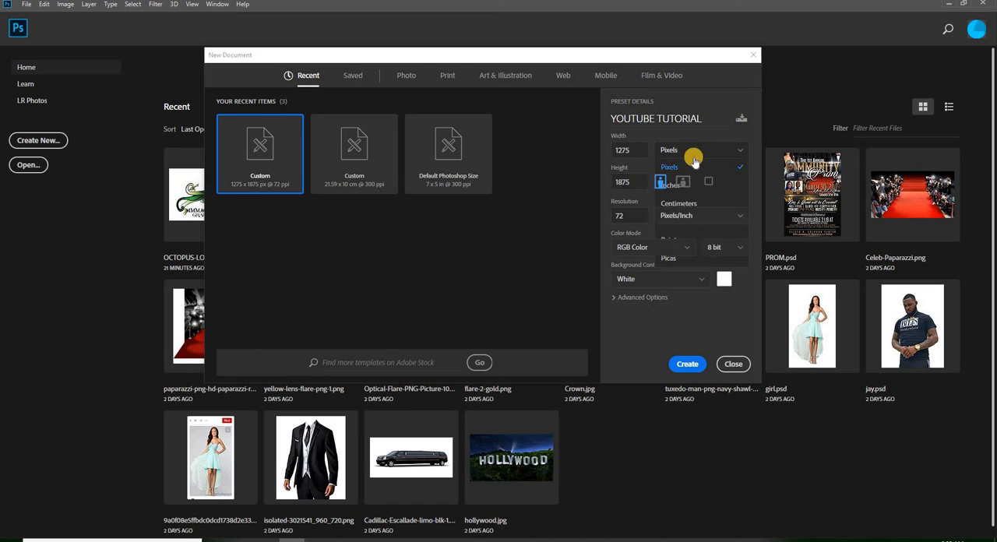
{"action": "left_click", "coordinate": [680, 216]}
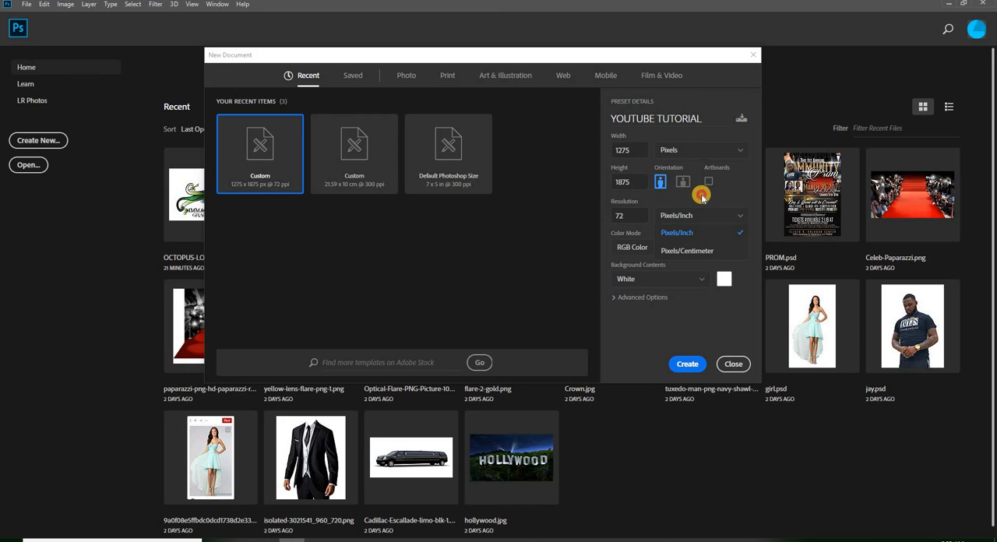
{"action": "left_click", "coordinate": [703, 199]}
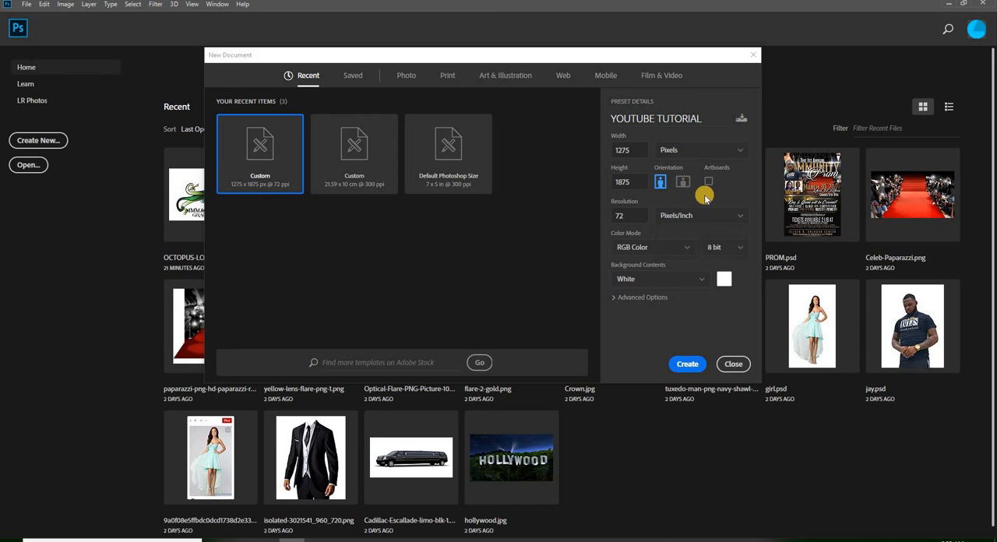
- Try a resolution of 300 pixels/inch for the new document and set it back to 72
{"action": "double_click", "coordinate": [631, 217]}
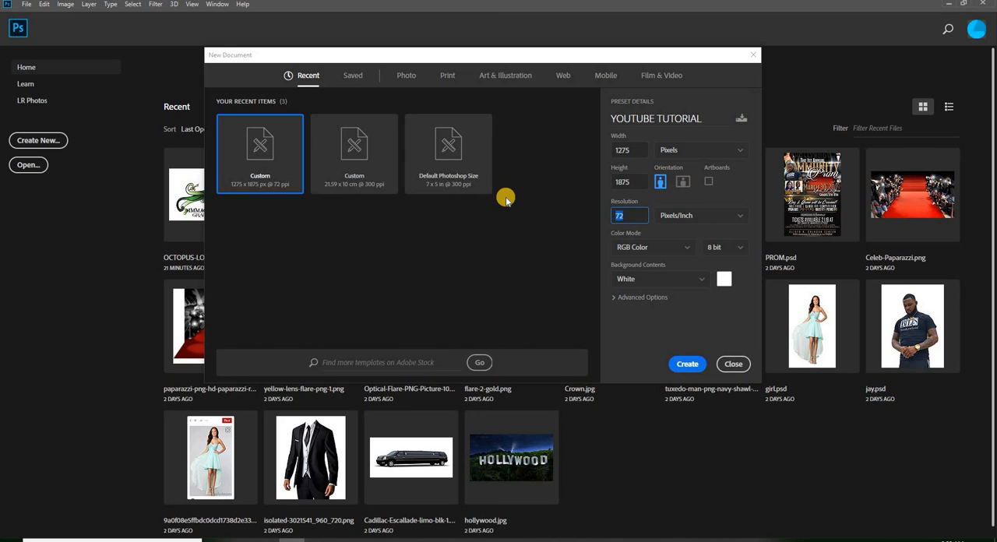
{"action": "type", "text": "300"}
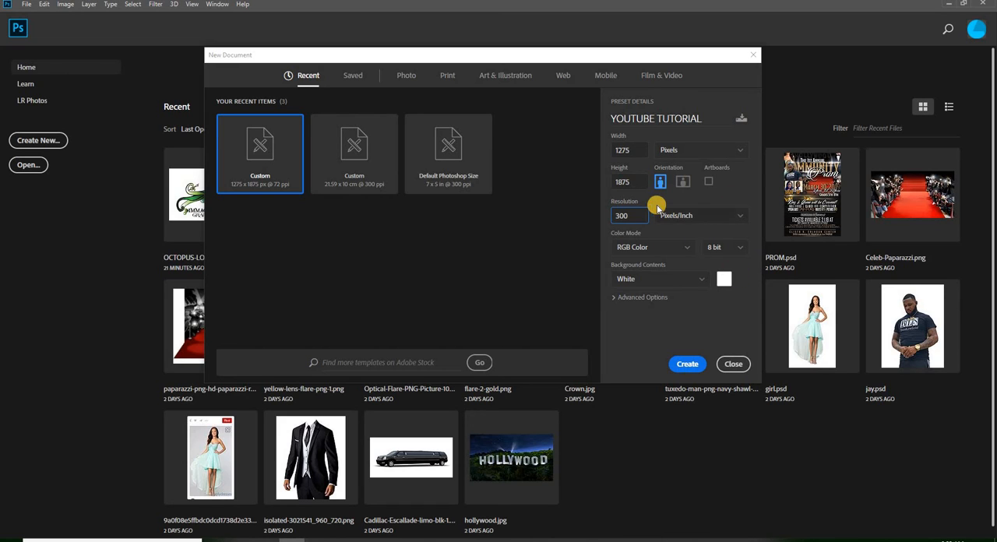
{"action": "left_click", "coordinate": [635, 247]}
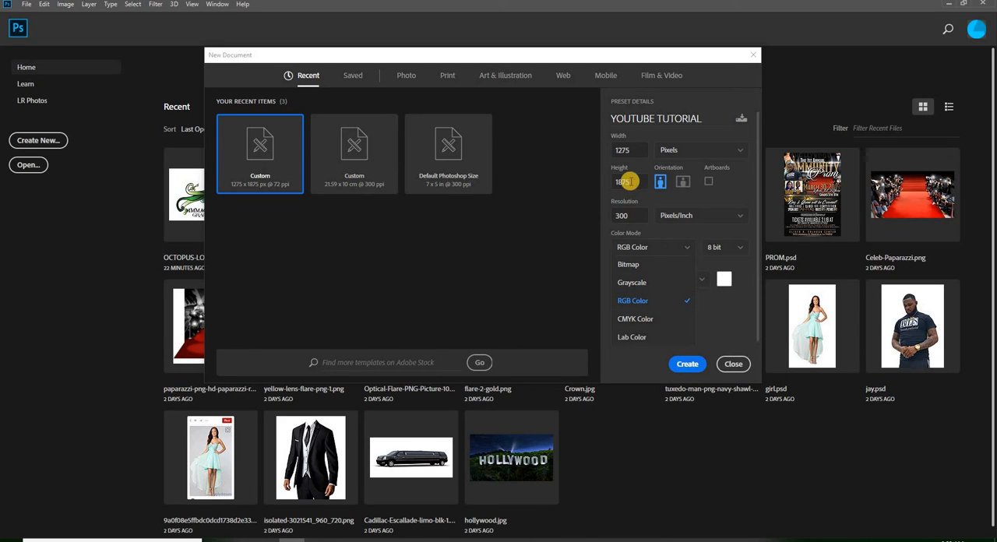
{"action": "left_click", "coordinate": [621, 216]}
{"action": "double_click", "coordinate": [628, 216]}
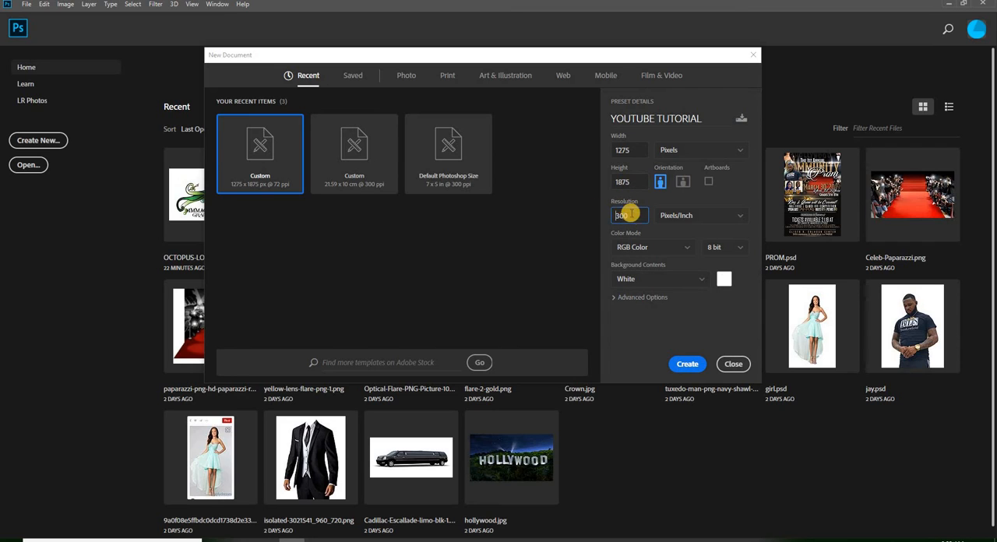
{"action": "type", "text": "72"}
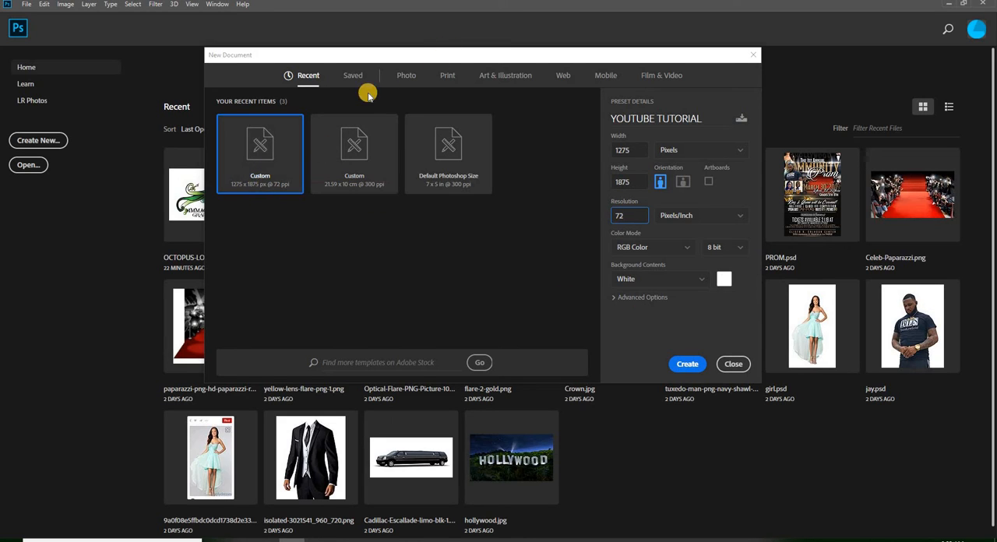
- Examine the new document presets for Photo, Print, Art & Illustration, Web and Mobile
{"action": "left_click", "coordinate": [406, 75]}
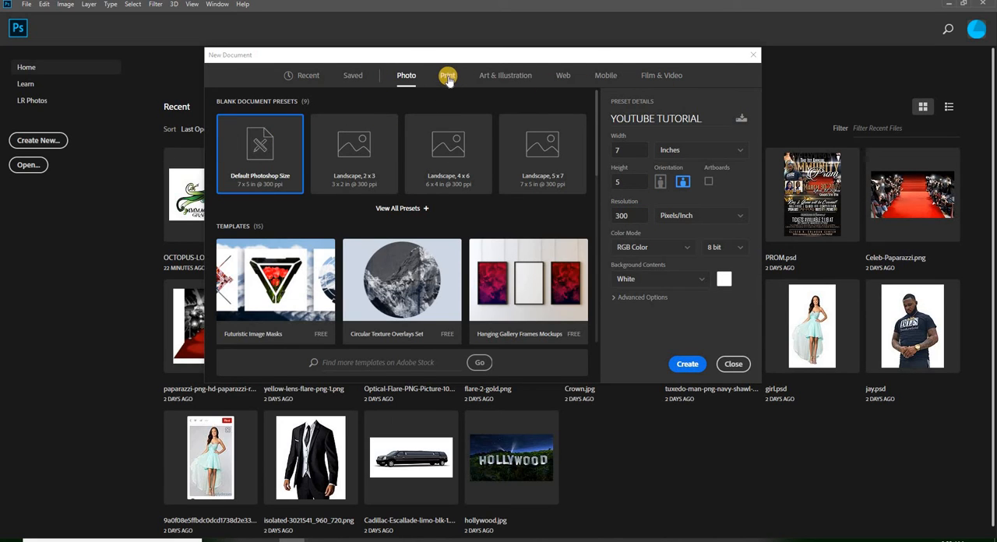
{"action": "left_click", "coordinate": [446, 75]}
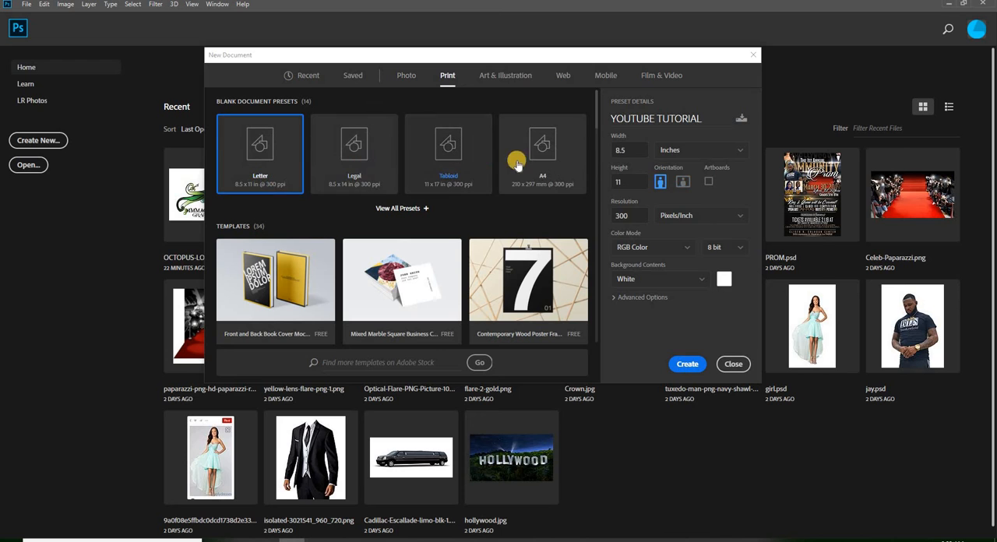
{"action": "left_click", "coordinate": [505, 75]}
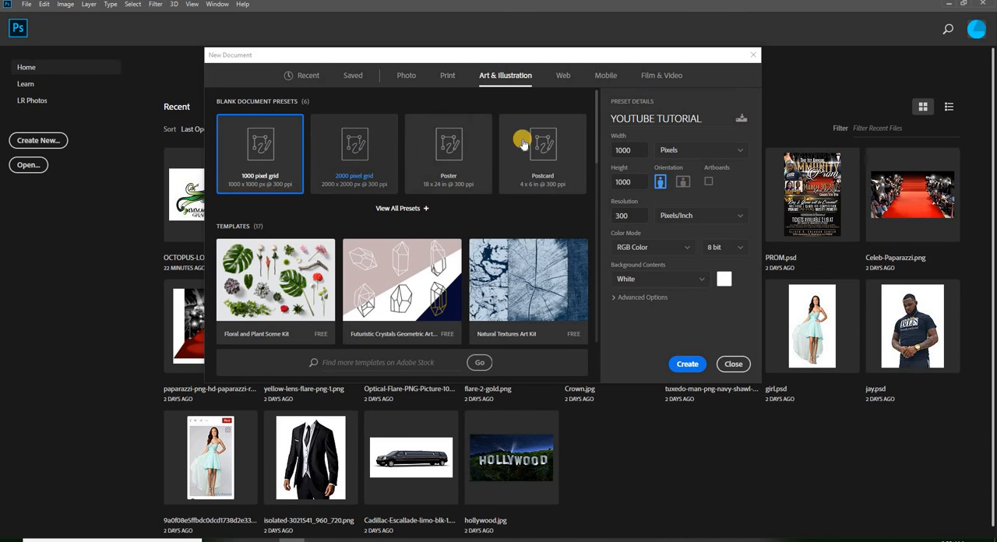
{"action": "scroll", "coordinate": [506, 226], "scroll_direction": "down", "scroll_amount": 5}
{"action": "scroll", "coordinate": [468, 241], "scroll_direction": "up", "scroll_amount": 5}
{"action": "left_click", "coordinate": [562, 75]}
{"action": "left_click", "coordinate": [607, 76]}
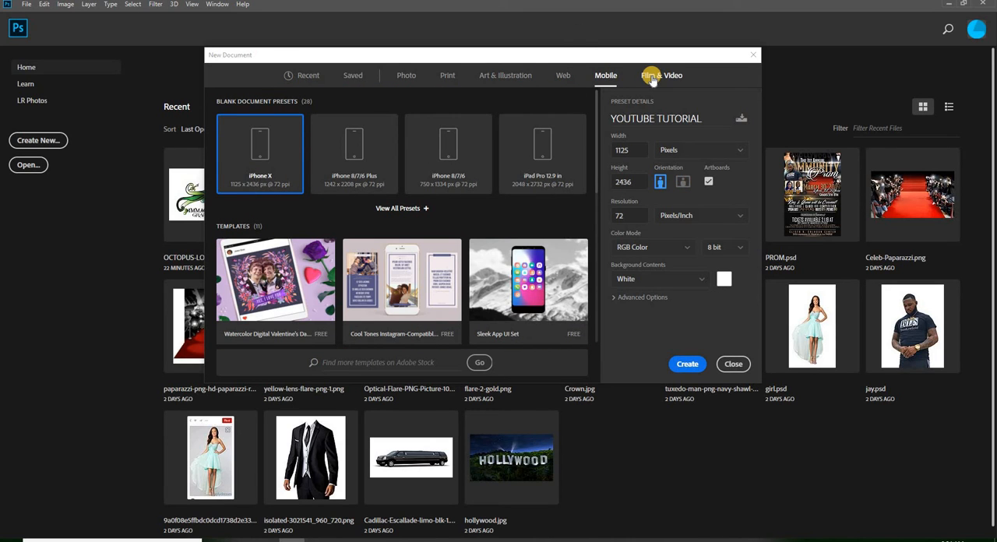
{"action": "left_click", "coordinate": [405, 77]}
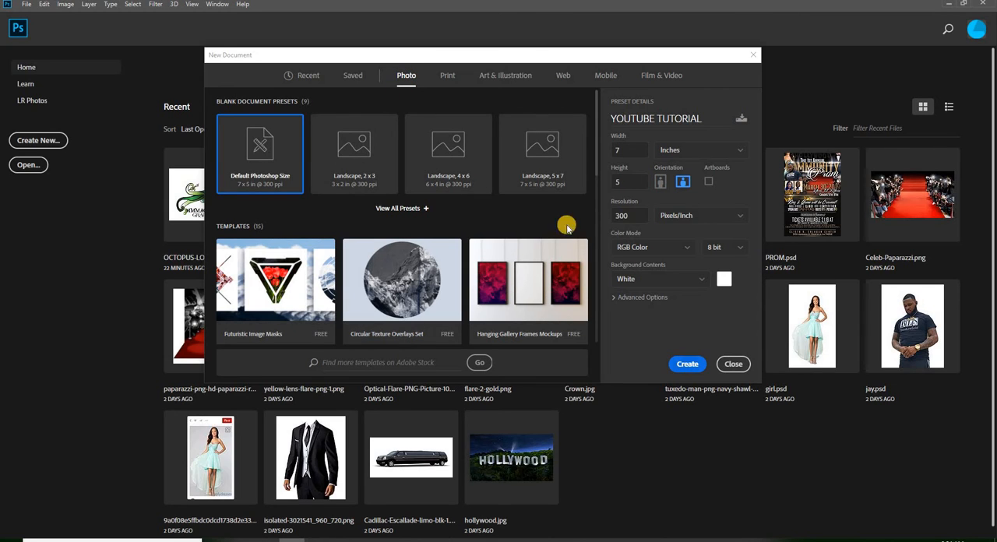
- Create the document from the recent custom 1275 x 1875 px preset at 72 ppi
{"action": "left_click", "coordinate": [309, 76]}
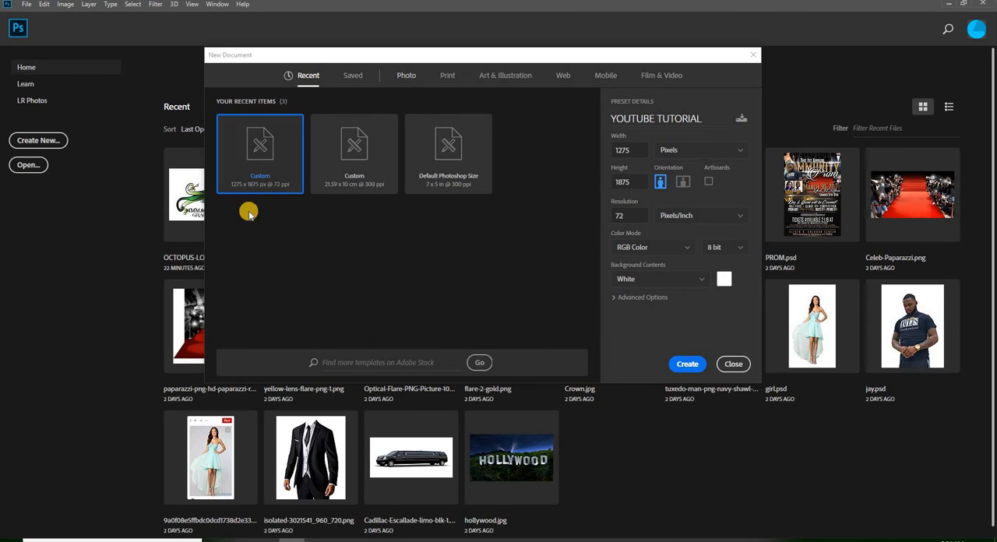
{"action": "left_click", "coordinate": [688, 366]}
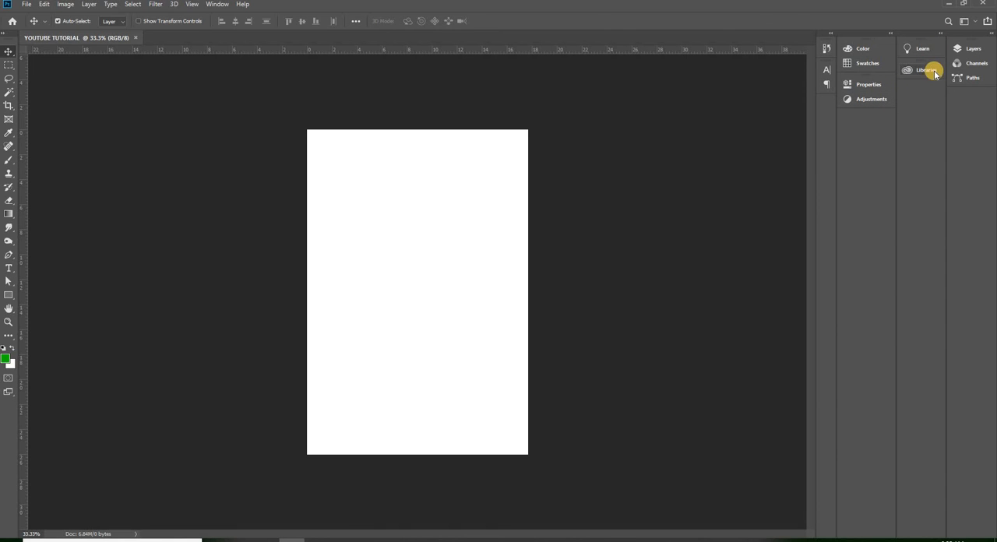
- Detach the Layers panel group from the dock as a floating panel and hide it
{"action": "left_click", "coordinate": [218, 4]}
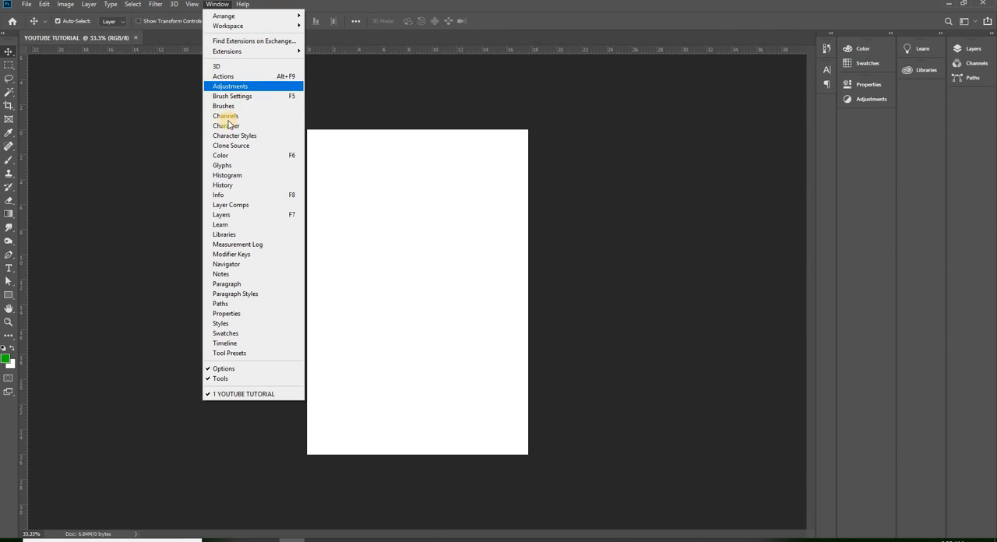
{"action": "left_click", "coordinate": [974, 50]}
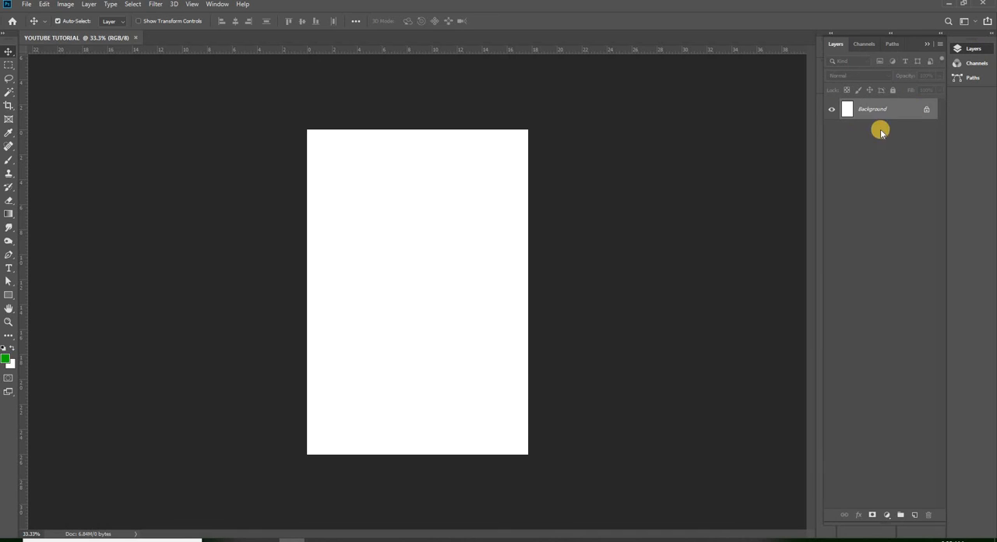
{"action": "left_click_drag", "start_coordinate": [913, 43], "coordinate": [764, 67]}
{"action": "left_click", "coordinate": [217, 4]}
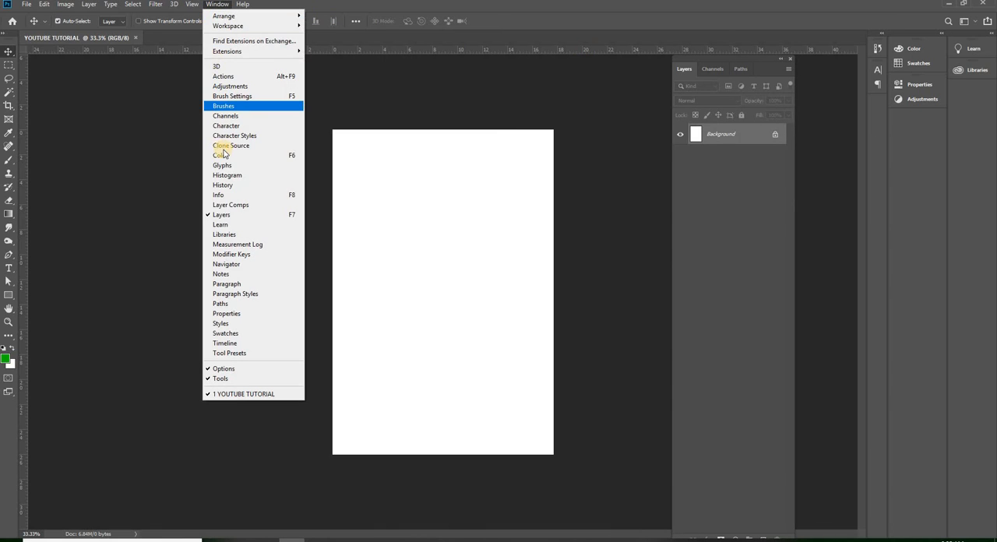
{"action": "left_click", "coordinate": [224, 215]}
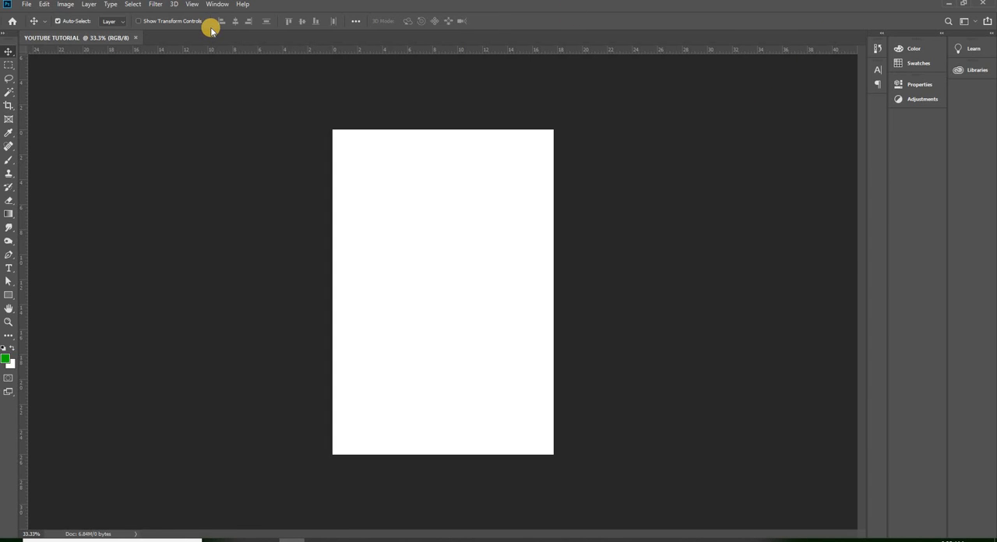
{"action": "left_click", "coordinate": [27, 5]}
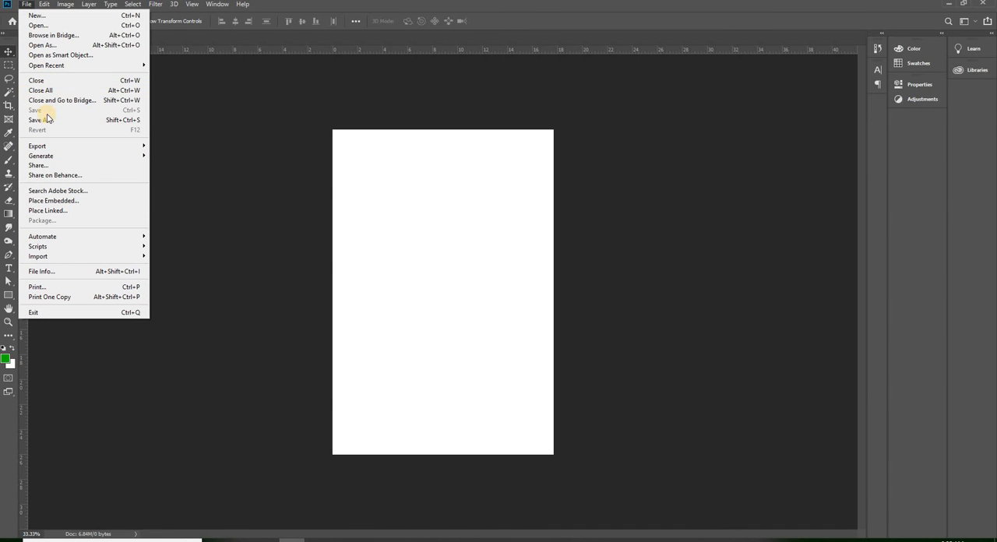
{"action": "left_click", "coordinate": [51, 26]}
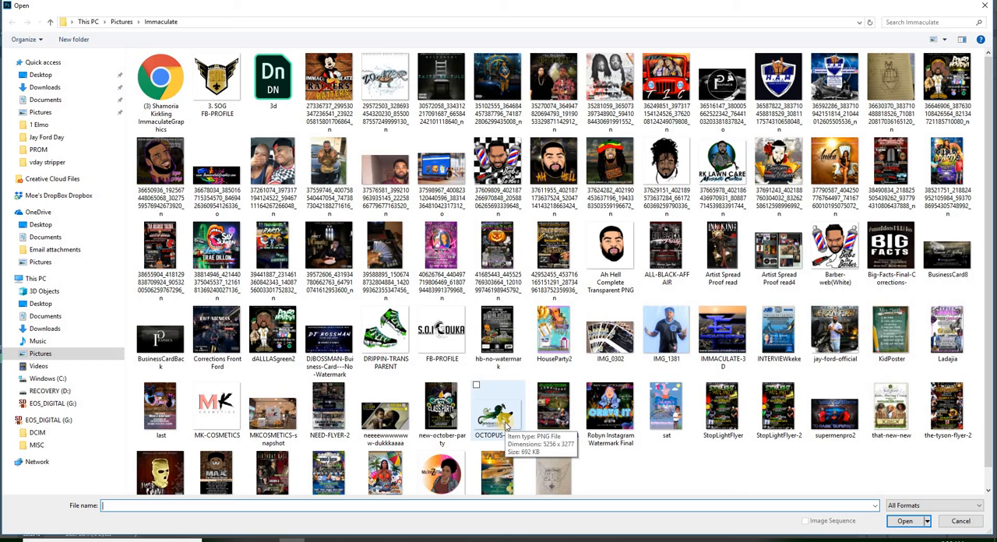
{"action": "double_click", "coordinate": [610, 173]}
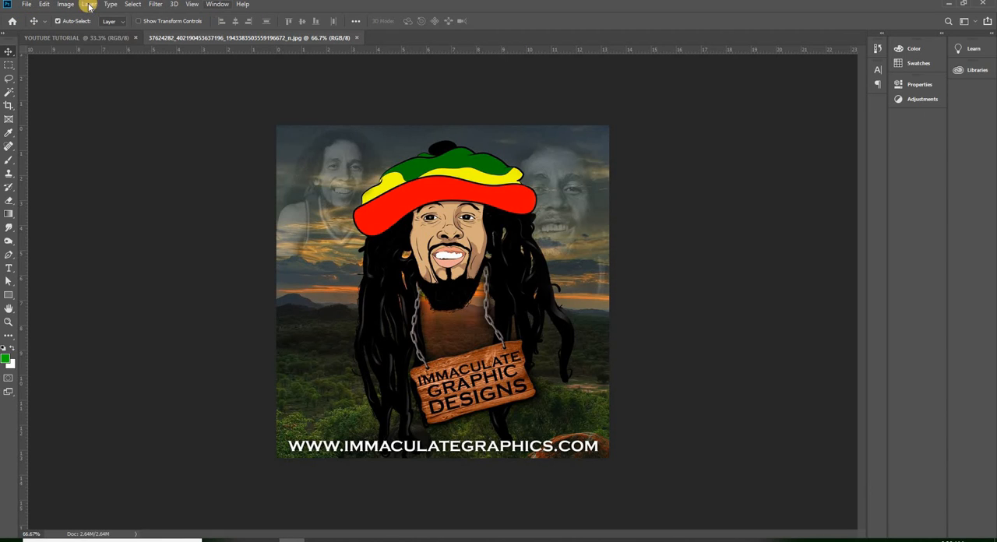
- View the blank YOUTUBE TUTORIAL document and the opened JPG image alternately, ending on the image
{"action": "left_click", "coordinate": [28, 5]}
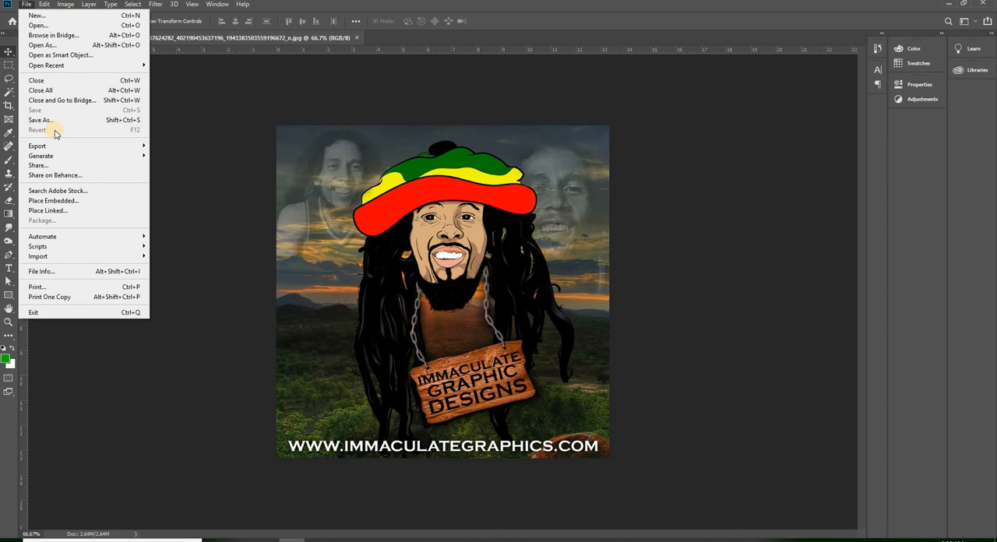
{"action": "left_click", "coordinate": [283, 10]}
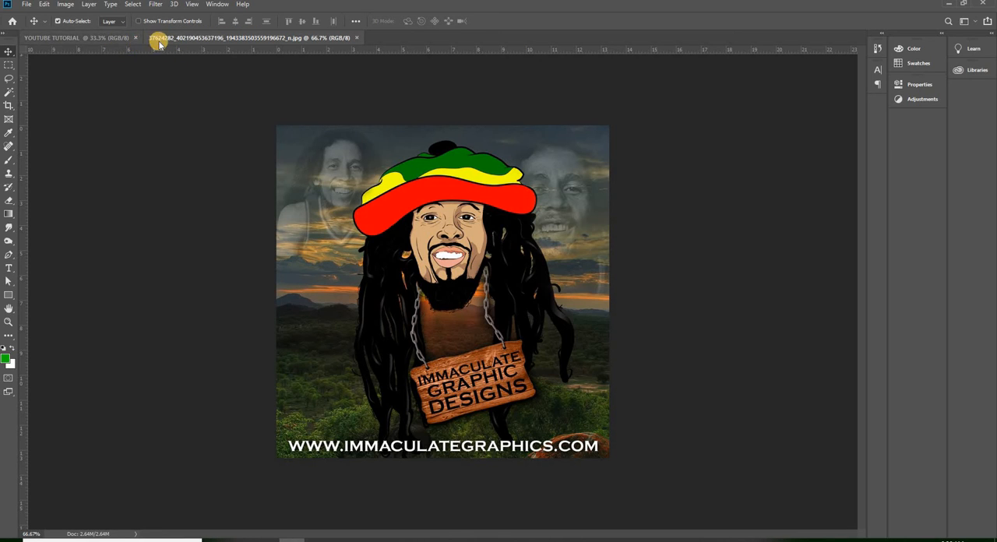
{"action": "left_click", "coordinate": [109, 41]}
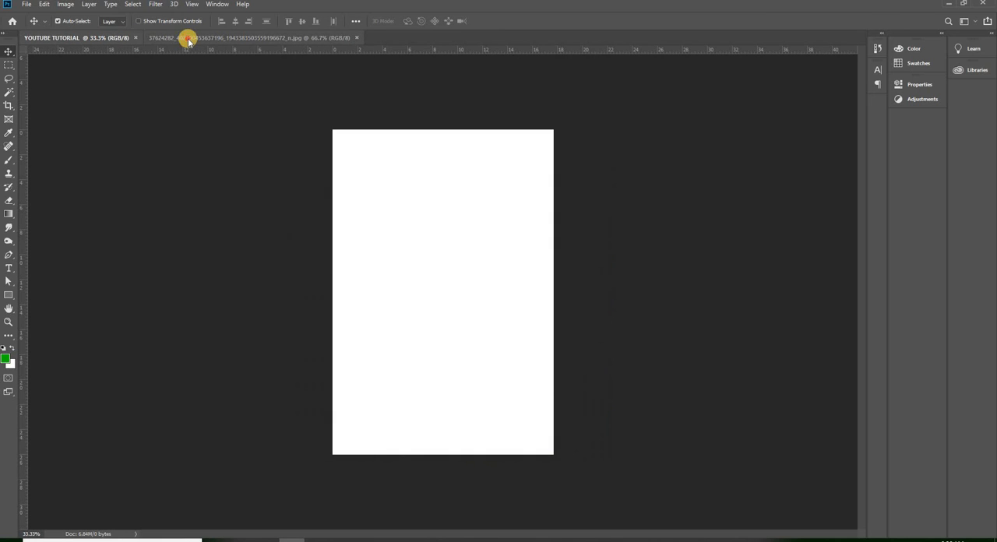
{"action": "left_click", "coordinate": [188, 39]}
{"action": "left_click", "coordinate": [106, 38]}
{"action": "left_click", "coordinate": [169, 39]}
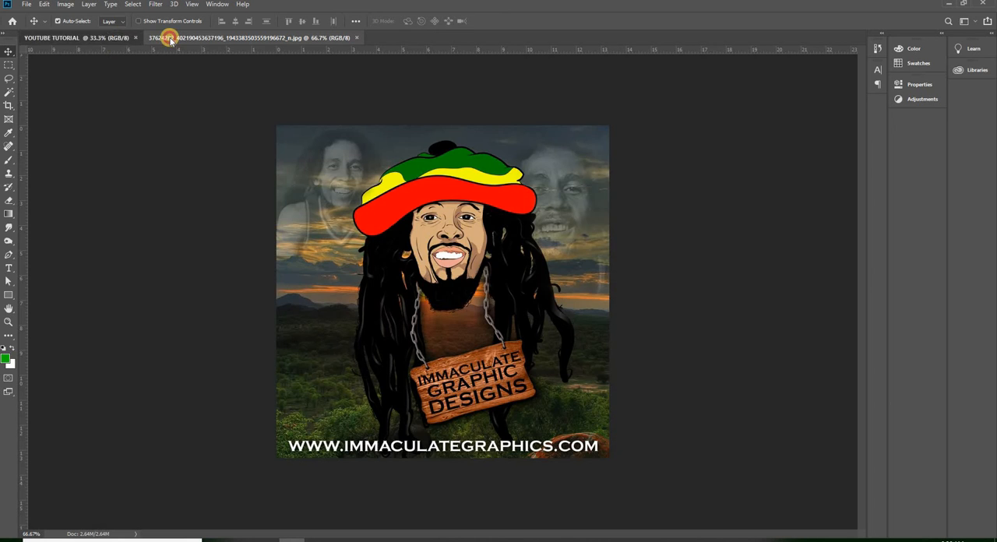
{"action": "left_click", "coordinate": [111, 39]}
{"action": "left_click", "coordinate": [173, 39]}
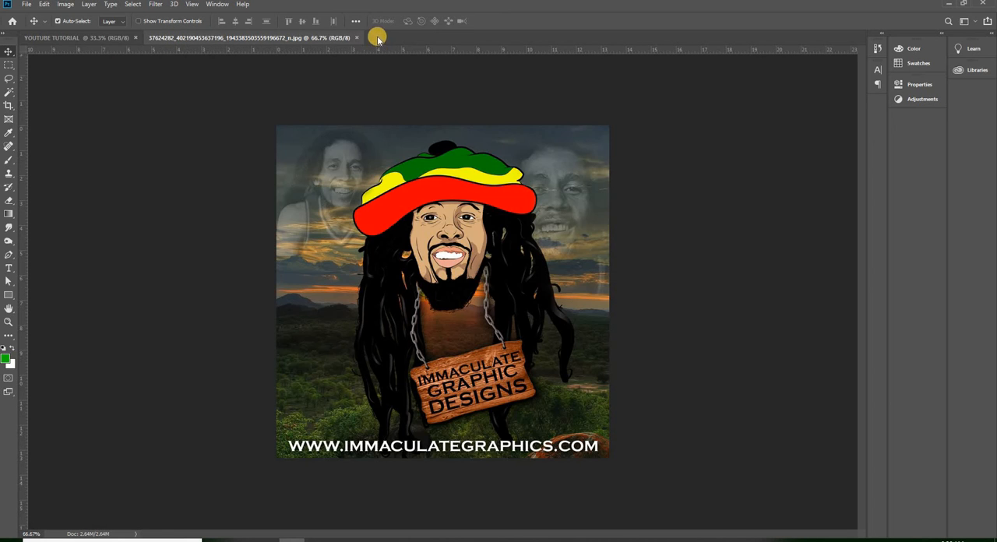
- Open the OCTOPUS-LOGO image from the Immaculate pictures folder
{"action": "left_click", "coordinate": [26, 5]}
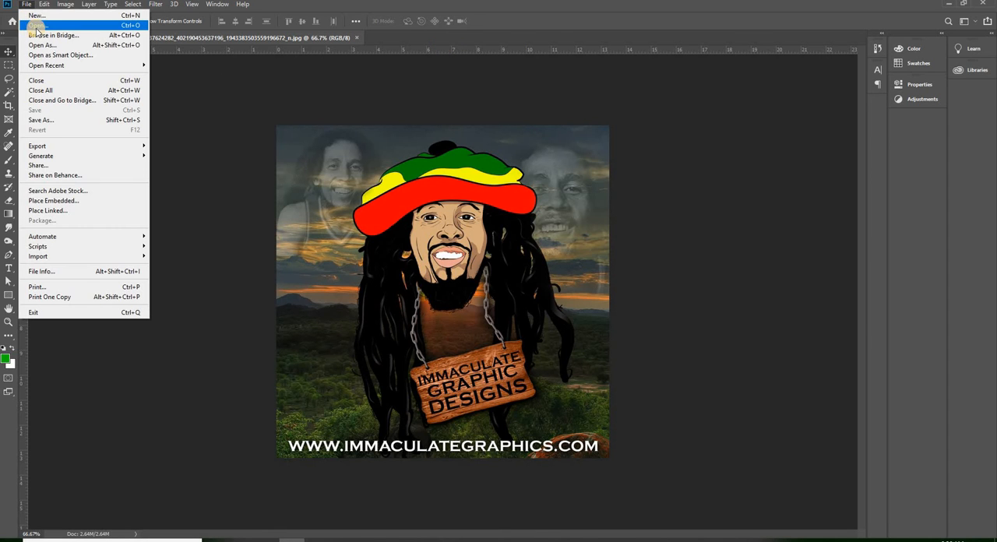
{"action": "left_click", "coordinate": [38, 26]}
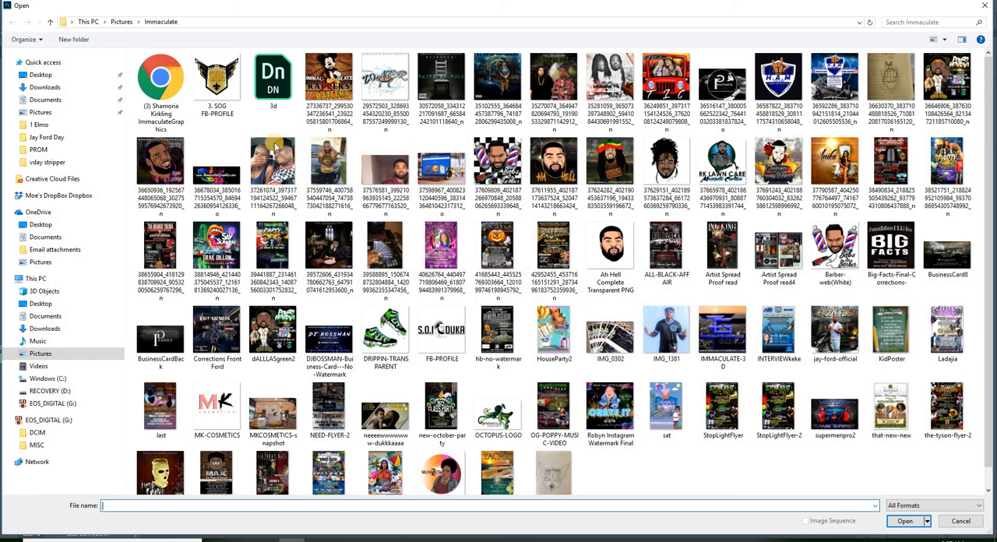
{"action": "double_click", "coordinate": [503, 413]}
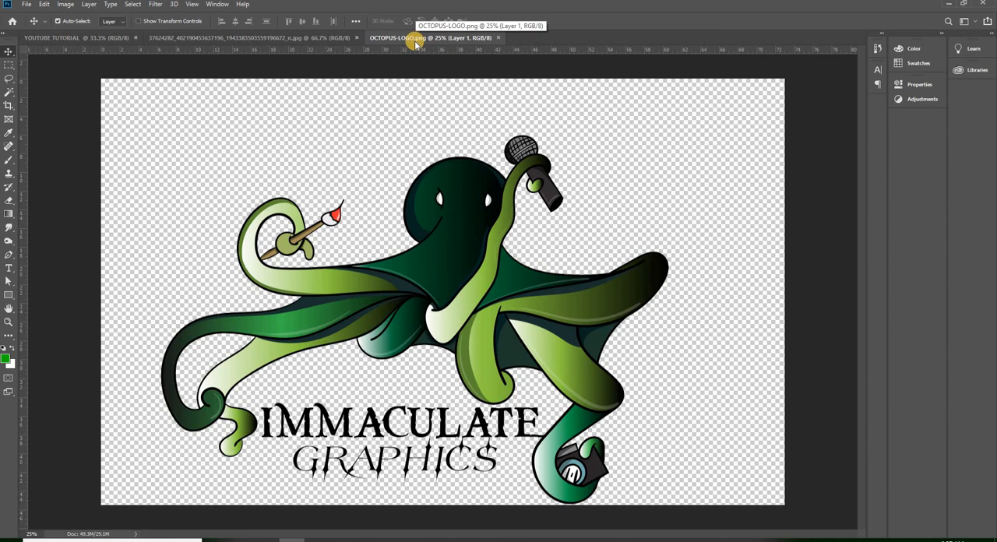
- Reposition the octopus artwork freely on its transparent canvas in OCTOPUS-LOGO.png
{"action": "left_click", "coordinate": [453, 207]}
{"action": "left_click_drag", "start_coordinate": [454, 207], "coordinate": [441, 175]}
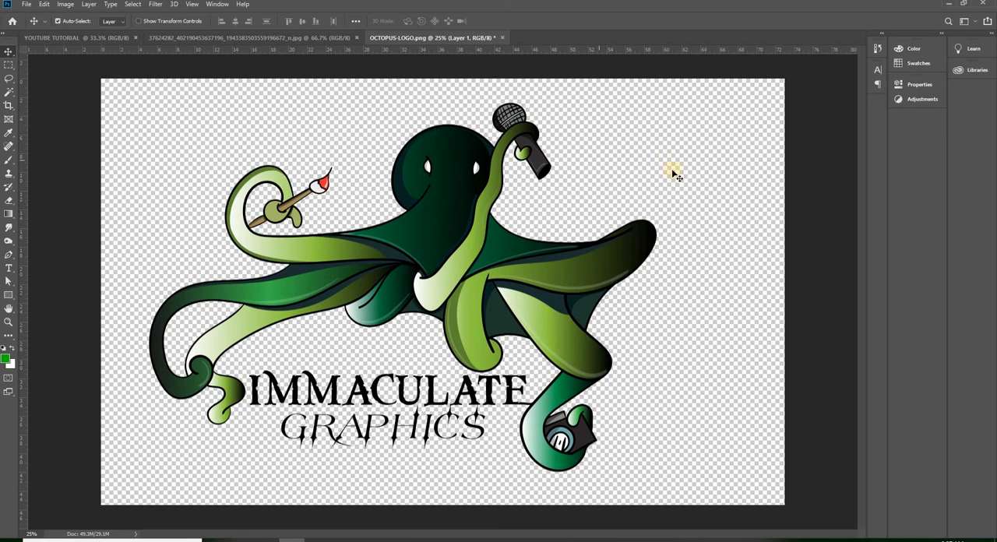
{"action": "left_click_drag", "start_coordinate": [431, 247], "coordinate": [289, 43]}
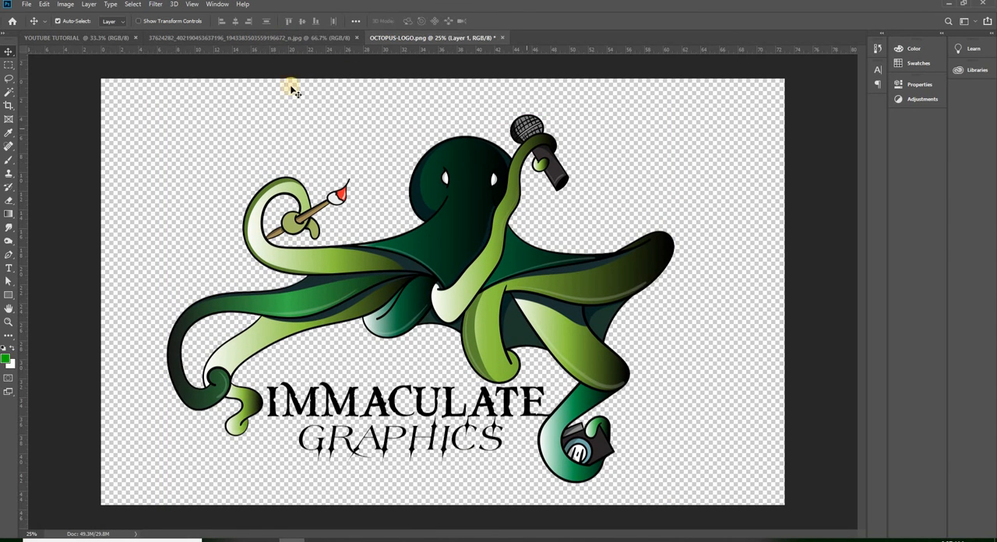
- Convert the opened JPG's background to a normal layer and shift it on the canvas
{"action": "left_click_drag", "start_coordinate": [435, 185], "coordinate": [400, 221]}
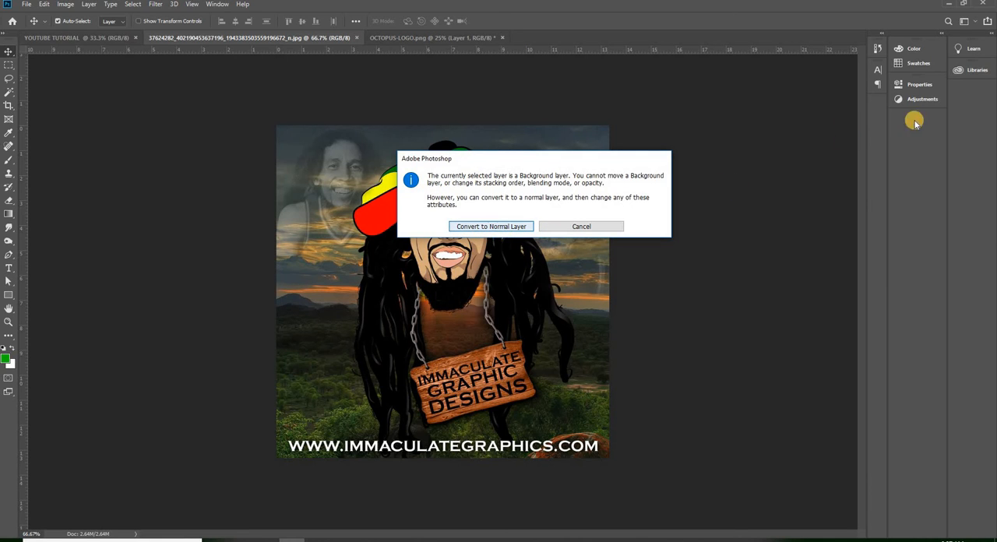
{"action": "left_click", "coordinate": [496, 227]}
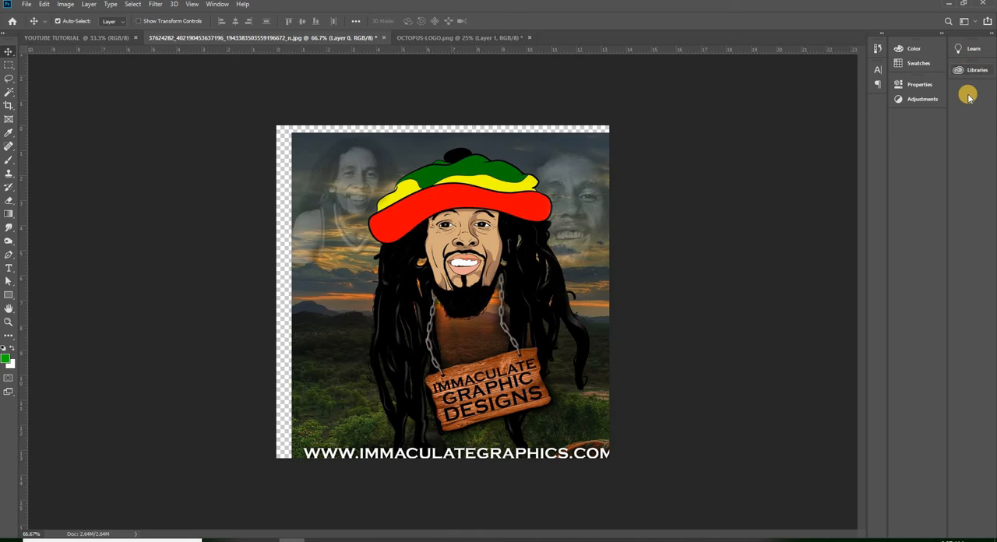
- Show the Layers panel, lock the JPG's Layer 0 completely and unlock it again
{"action": "left_click", "coordinate": [218, 4]}
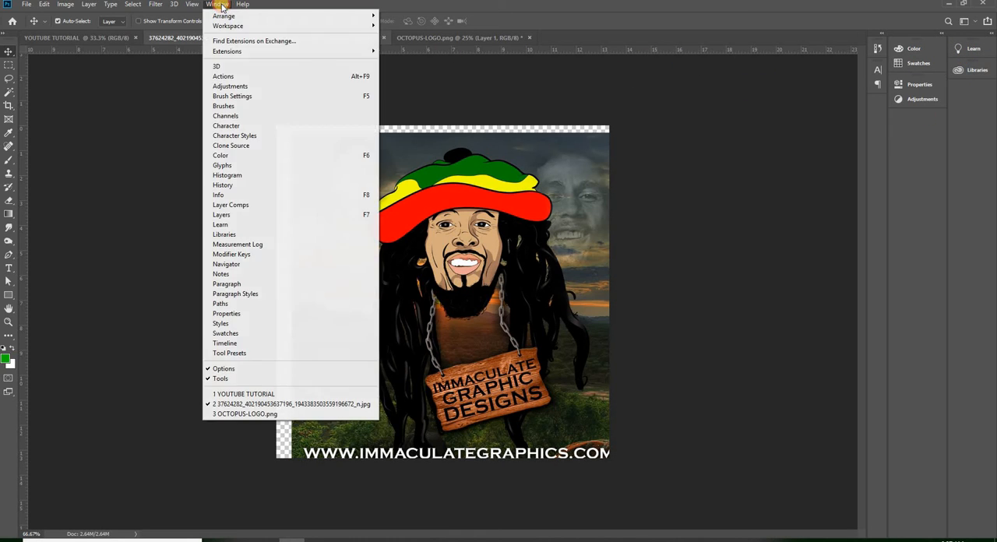
{"action": "left_click", "coordinate": [220, 214]}
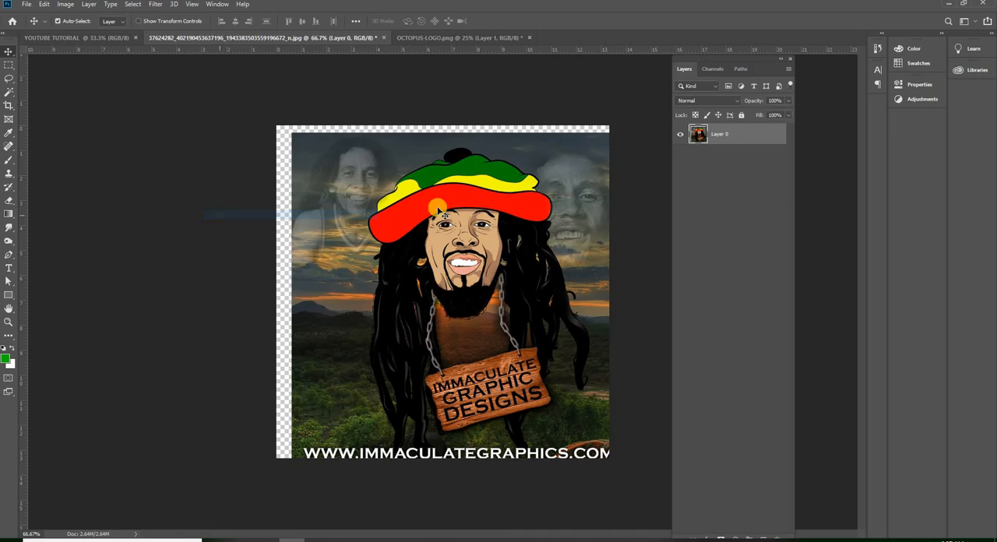
{"action": "left_click", "coordinate": [742, 116]}
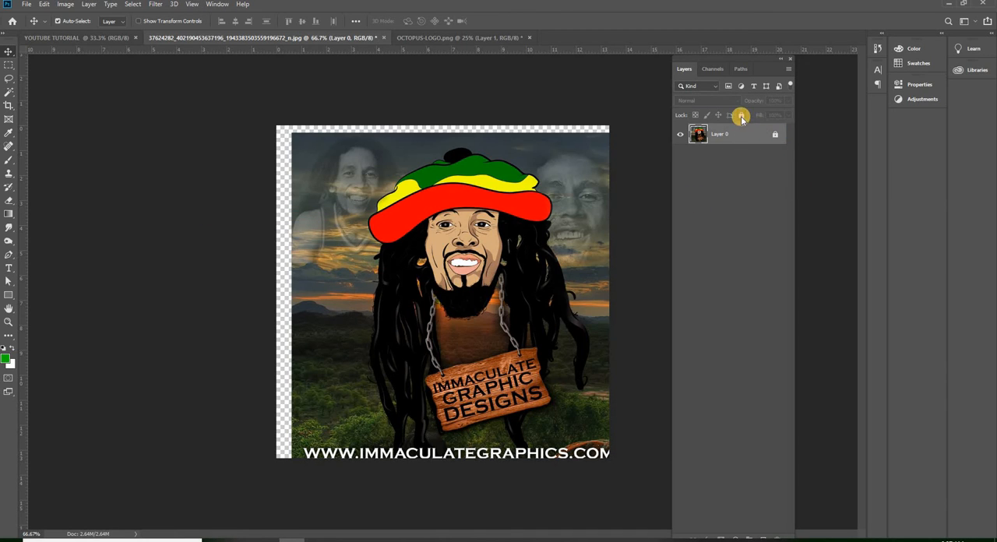
{"action": "left_click", "coordinate": [742, 116]}
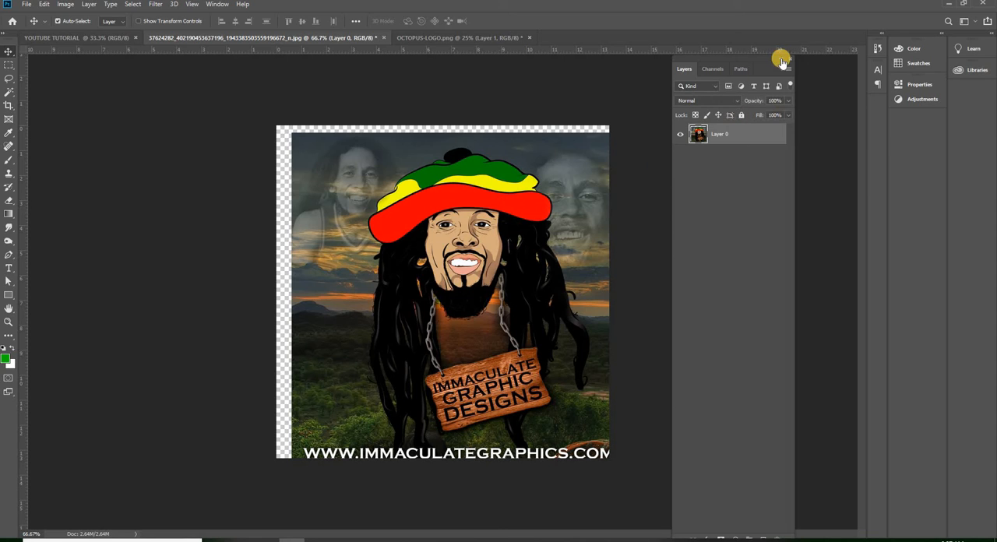
- Collapse the floating Layers, Channels and Paths group and dock it beneath Libraries
{"action": "double_click", "coordinate": [769, 64]}
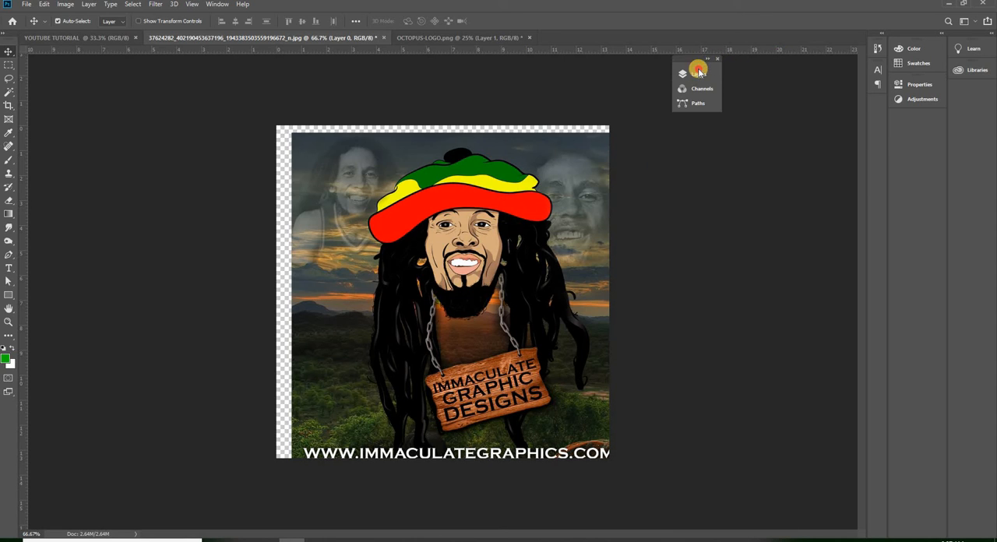
{"action": "left_click_drag", "start_coordinate": [699, 72], "coordinate": [974, 91]}
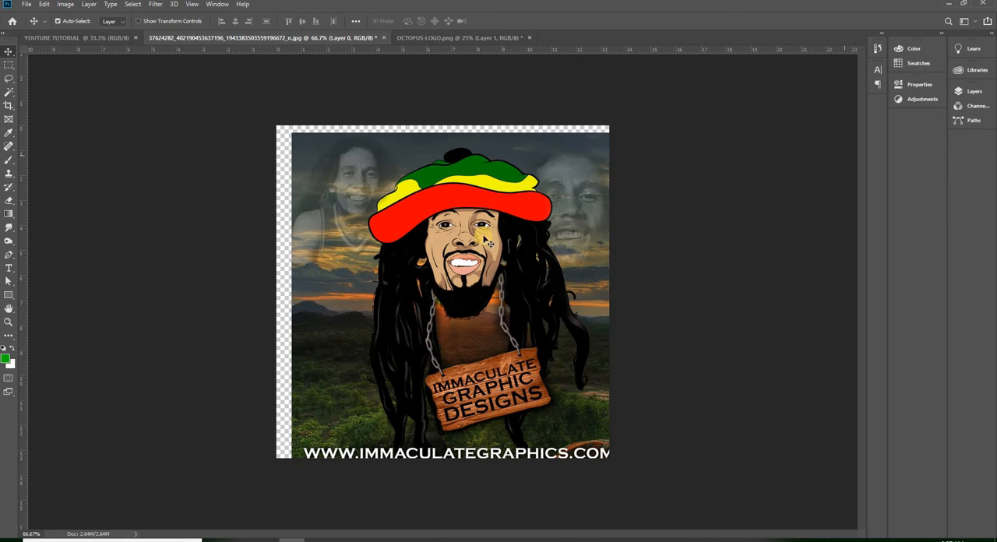
- Move the unlocked JPG picture on its canvas and view the open documents, ending on the blank YOUTUBE TUTORIAL page
{"action": "left_click_drag", "start_coordinate": [477, 240], "coordinate": [467, 199]}
{"action": "left_click", "coordinate": [436, 38]}
{"action": "left_click", "coordinate": [340, 39]}
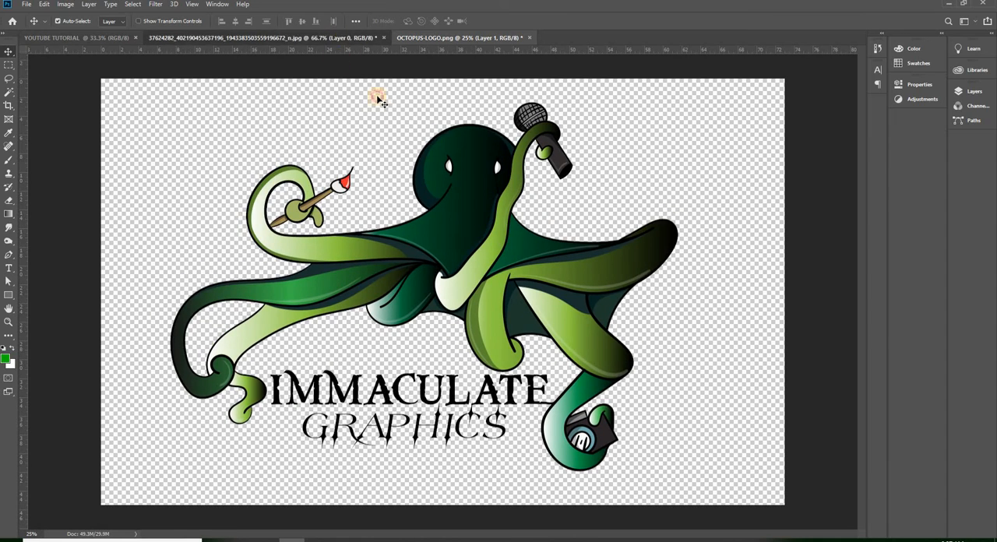
{"action": "left_click_drag", "start_coordinate": [378, 99], "coordinate": [353, 49]}
{"action": "left_click_drag", "start_coordinate": [85, 23], "coordinate": [543, 216]}
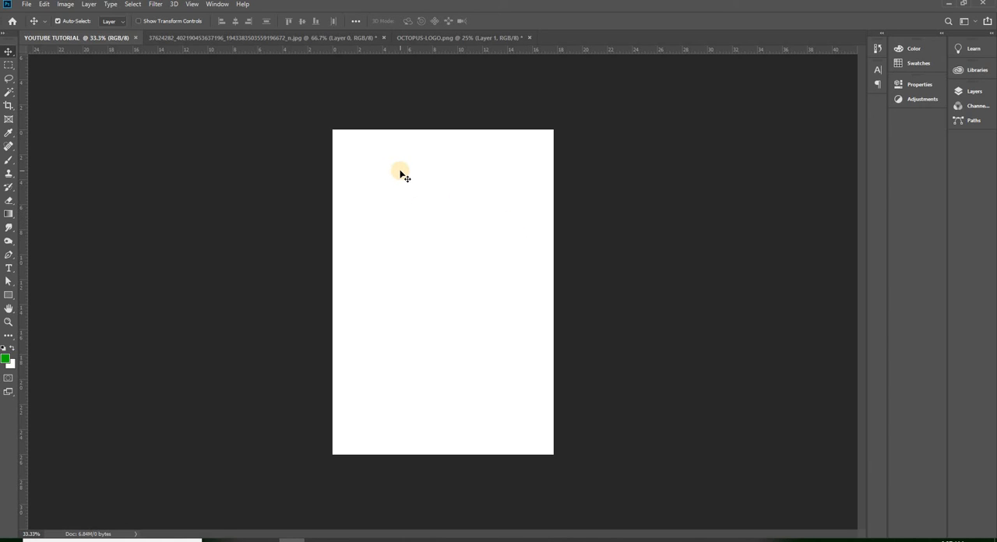
{"action": "left_click_drag", "start_coordinate": [400, 174], "coordinate": [724, 127]}
- Copy the JPG picture into the YOUTUBE TUTORIAL document and place it in the page's upper-left corner
{"action": "left_click_drag", "start_coordinate": [245, 37], "coordinate": [134, 50]}
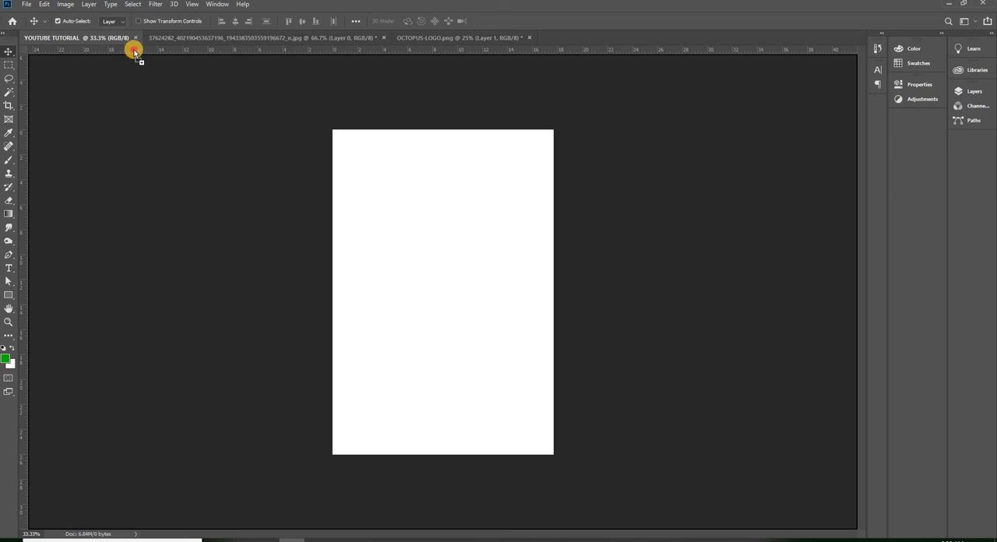
{"action": "left_click_drag", "start_coordinate": [363, 185], "coordinate": [430, 223]}
{"action": "left_click_drag", "start_coordinate": [446, 275], "coordinate": [426, 266]}
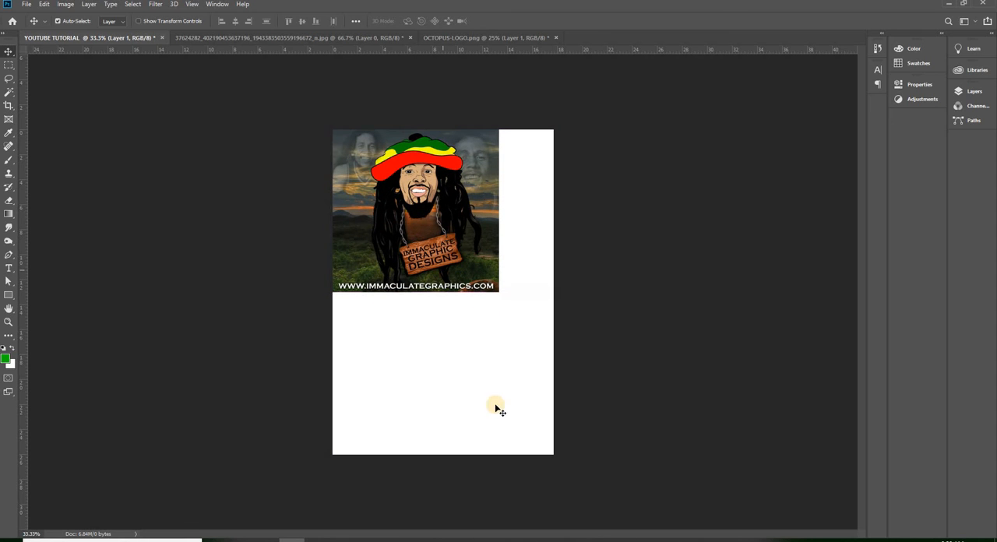
- Copy the octopus logo into the YOUTUBE TUTORIAL document over the picture and expand the Layers panel
{"action": "left_click", "coordinate": [277, 37]}
{"action": "left_click", "coordinate": [474, 37]}
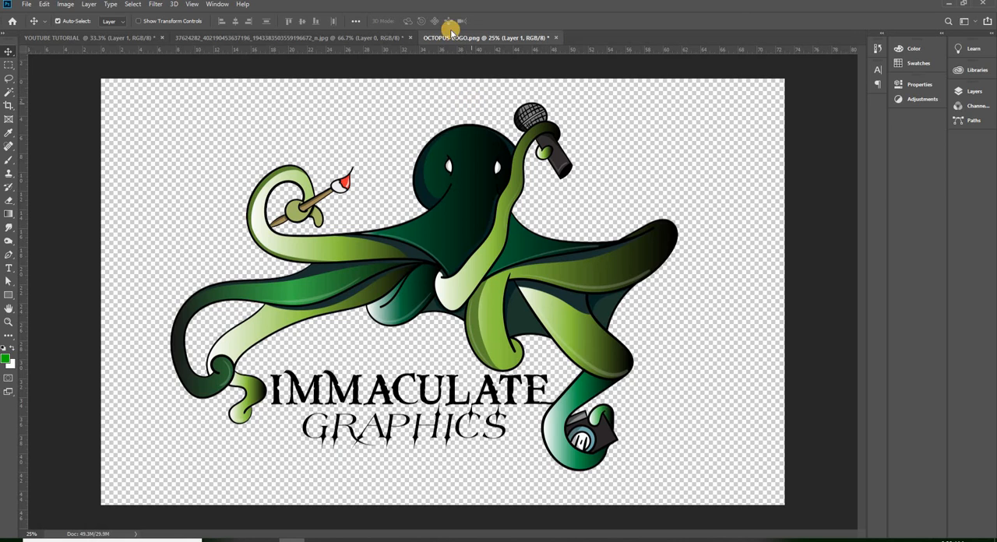
{"action": "left_click_drag", "start_coordinate": [499, 203], "coordinate": [467, 209]}
{"action": "left_click_drag", "start_coordinate": [454, 366], "coordinate": [458, 359]}
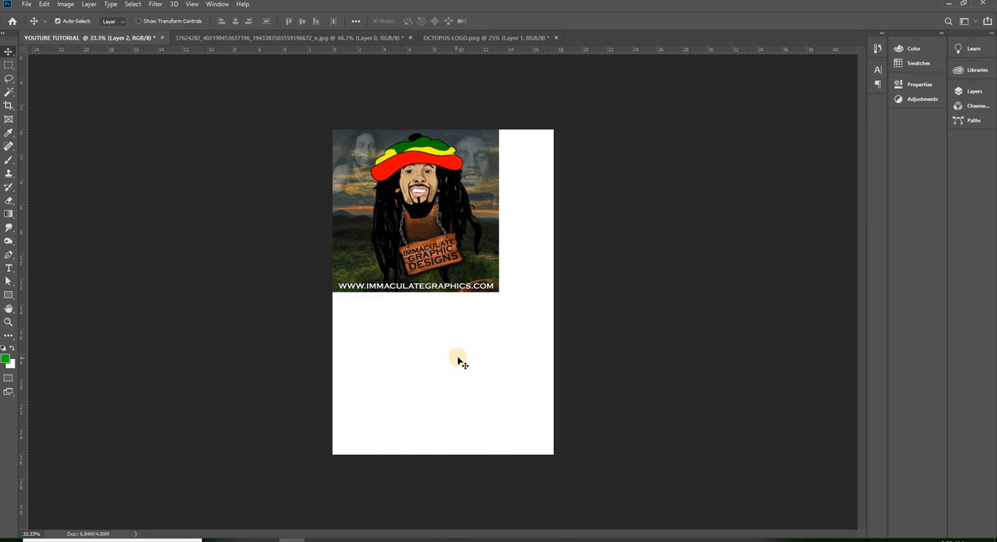
{"action": "left_click_drag", "start_coordinate": [509, 240], "coordinate": [434, 269]}
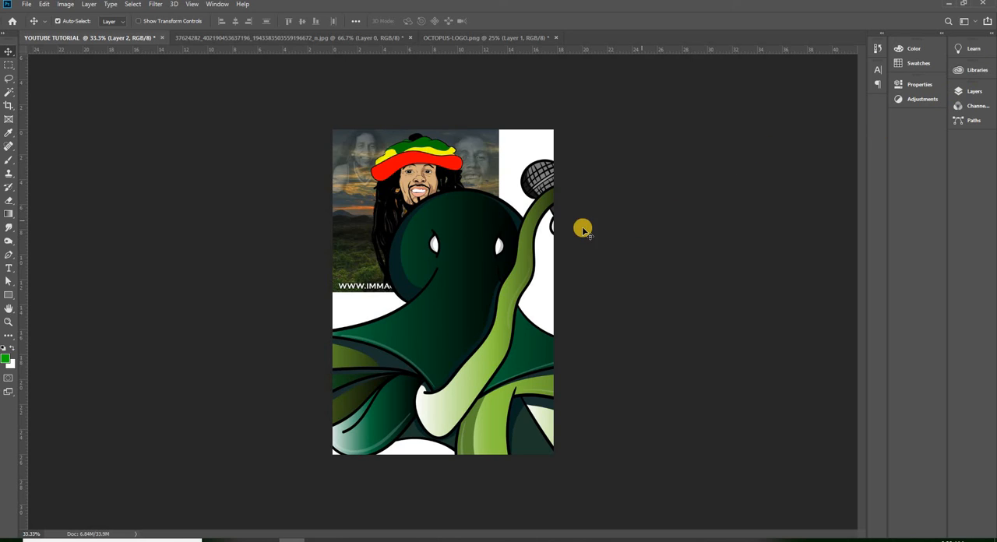
{"action": "left_click", "coordinate": [977, 92]}
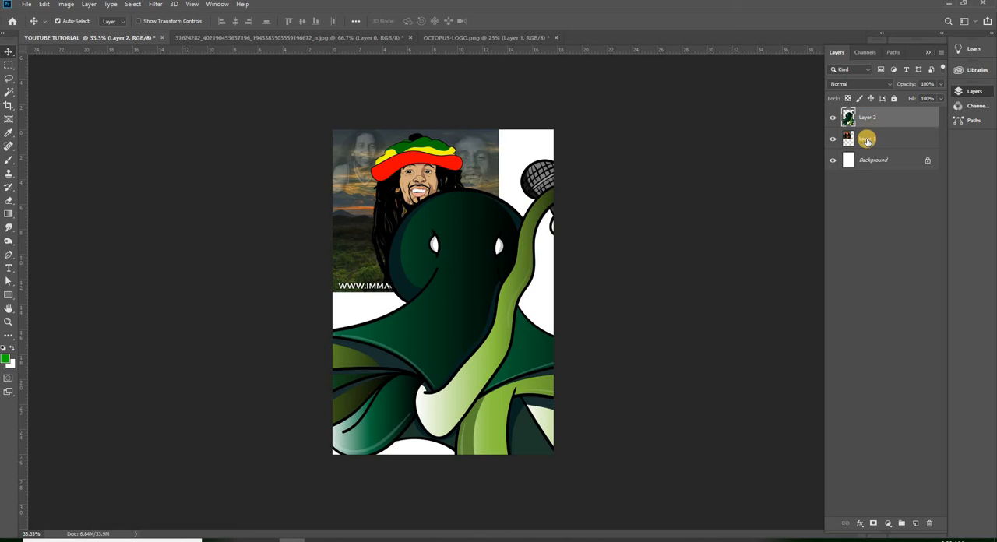
{"action": "left_click_drag", "start_coordinate": [867, 140], "coordinate": [612, 143]}
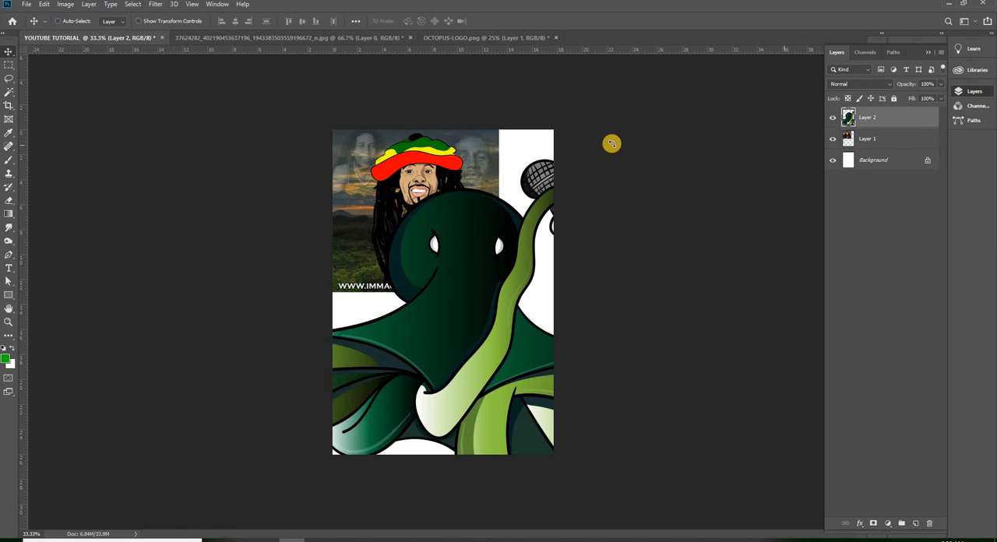
{"action": "key", "text": "ctrl+t"}
{"action": "left_click_drag", "start_coordinate": [740, 158], "coordinate": [639, 245]}
{"action": "left_click_drag", "start_coordinate": [322, 499], "coordinate": [552, 210]}
{"action": "key", "text": "ctrl+z"}
{"action": "key", "text": "Escape"}
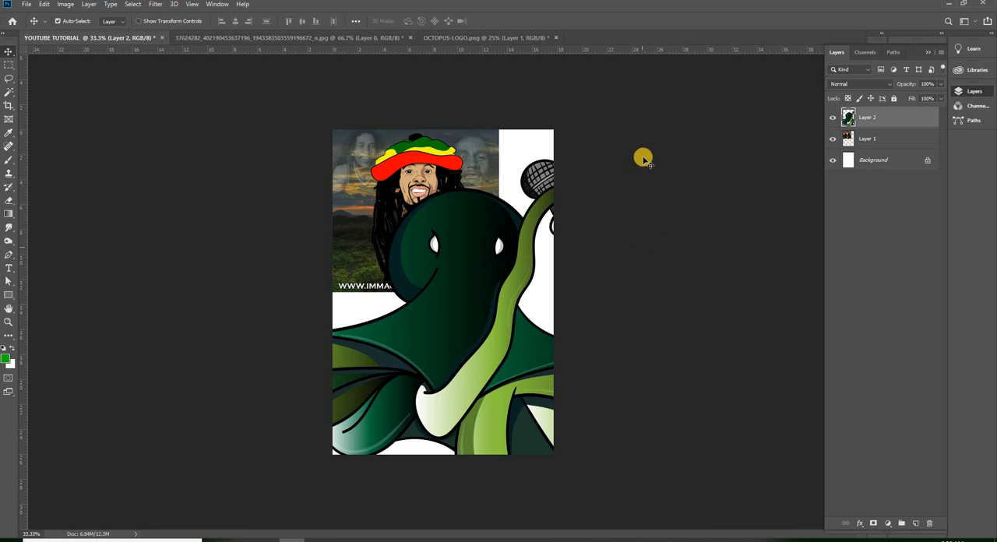
- Free-transform the octopus logo to 30.35% width and height and place it below the picture in the page's lower half
{"action": "key", "text": "ctrl+t"}
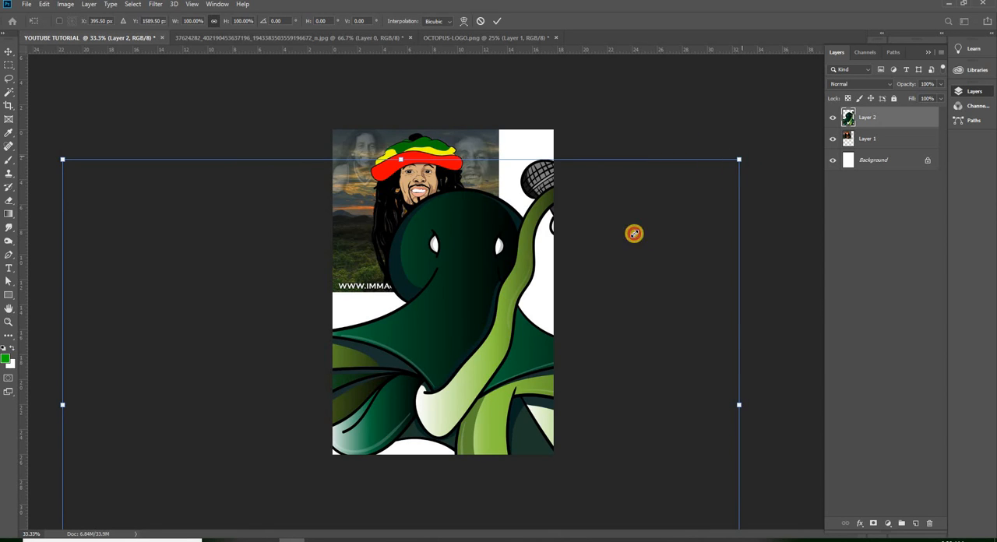
{"action": "left_click_drag", "start_coordinate": [634, 234], "coordinate": [364, 433]}
{"action": "left_click_drag", "start_coordinate": [275, 472], "coordinate": [527, 279]}
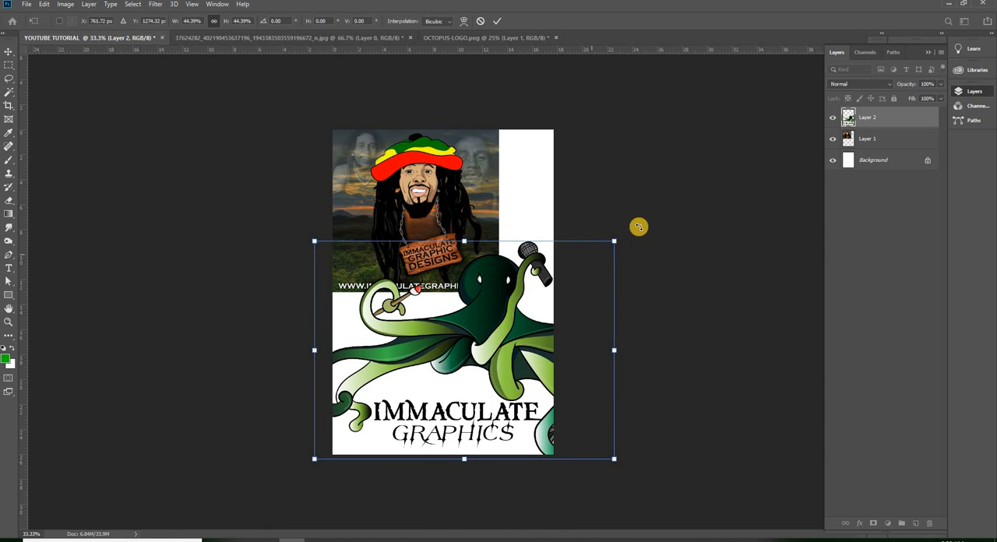
{"action": "left_click_drag", "start_coordinate": [617, 241], "coordinate": [538, 295]}
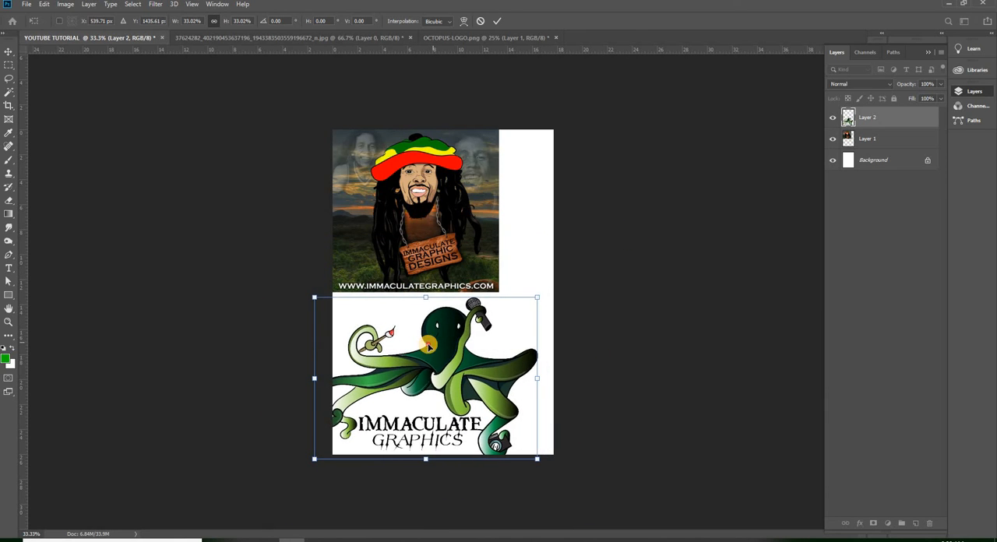
{"action": "left_click_drag", "start_coordinate": [420, 355], "coordinate": [436, 340]}
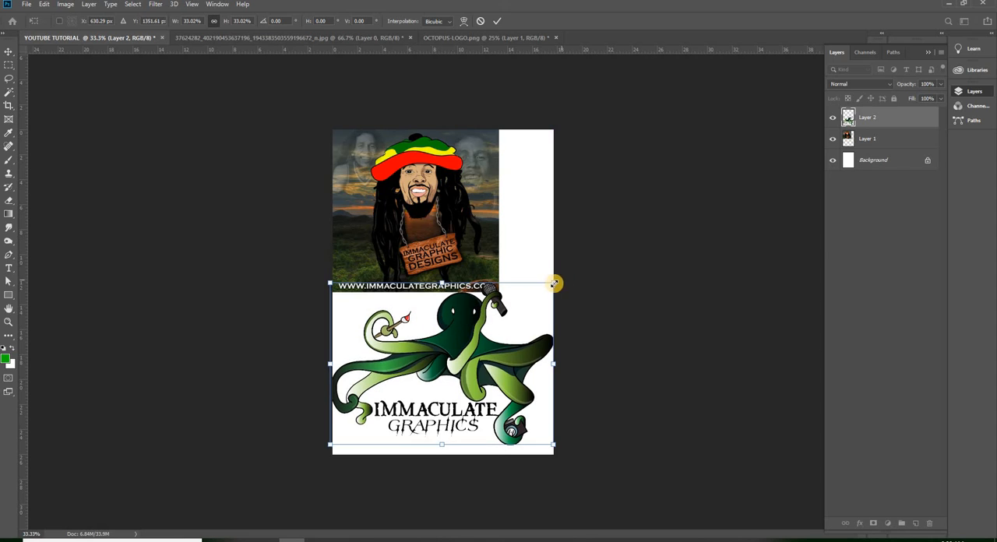
{"action": "left_click_drag", "start_coordinate": [540, 292], "coordinate": [536, 296]}
{"action": "left_click_drag", "start_coordinate": [451, 336], "coordinate": [460, 335]}
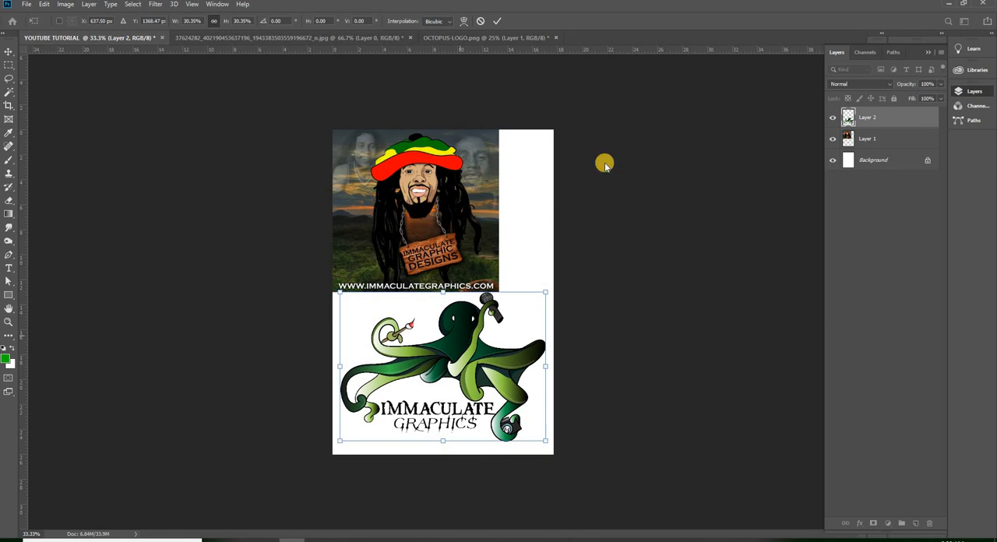
{"action": "key", "text": "Return"}
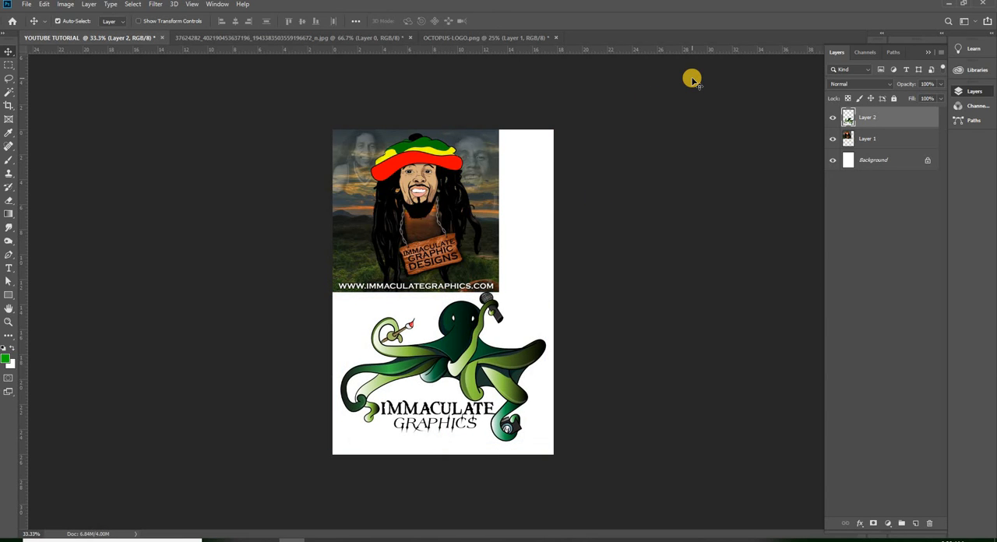
- Centre the picture near the page's top with the logo below it, leave Layer 1 selected and collapse the Layers panel
{"action": "left_click_drag", "start_coordinate": [475, 368], "coordinate": [483, 382]}
{"action": "left_click_drag", "start_coordinate": [438, 228], "coordinate": [485, 254]}
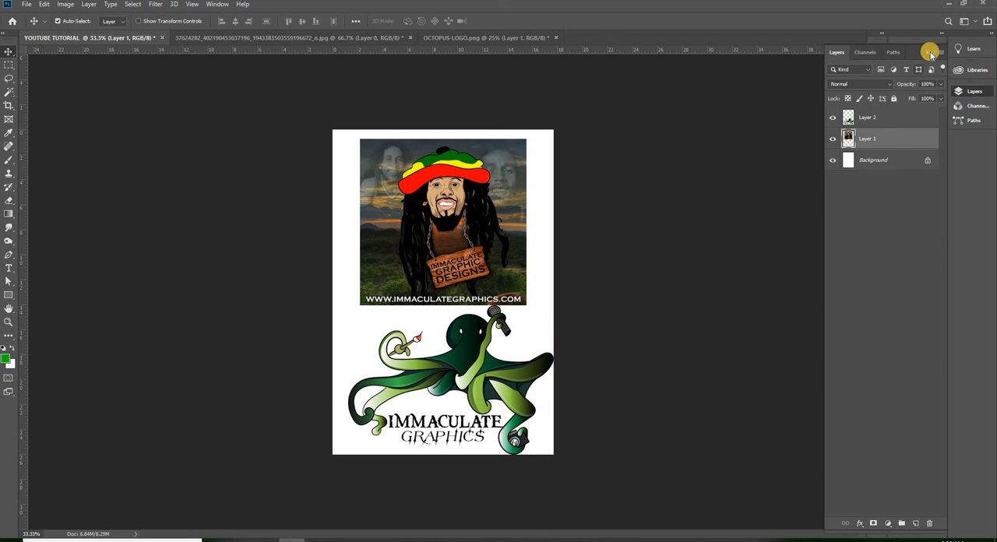
{"action": "left_click", "coordinate": [879, 119]}
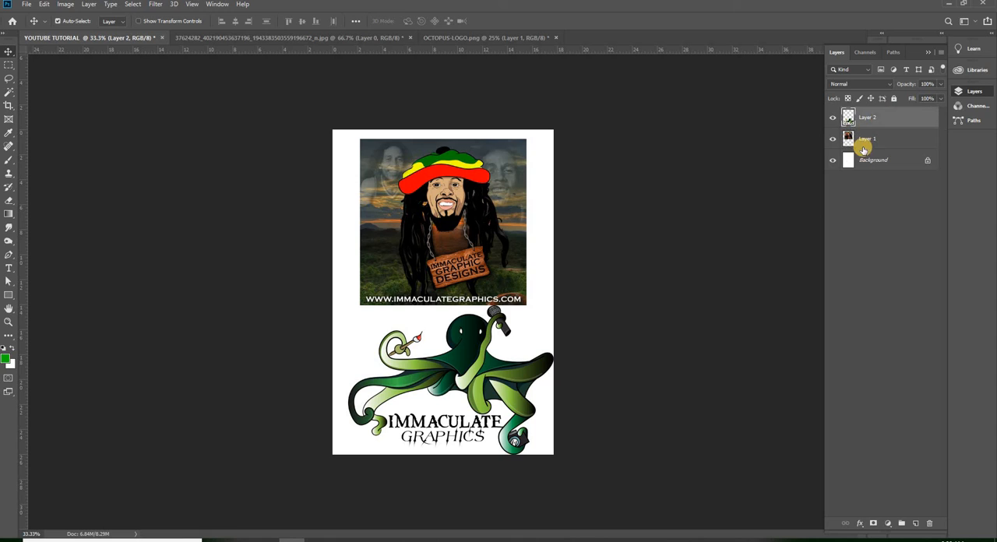
{"action": "left_click", "coordinate": [876, 138]}
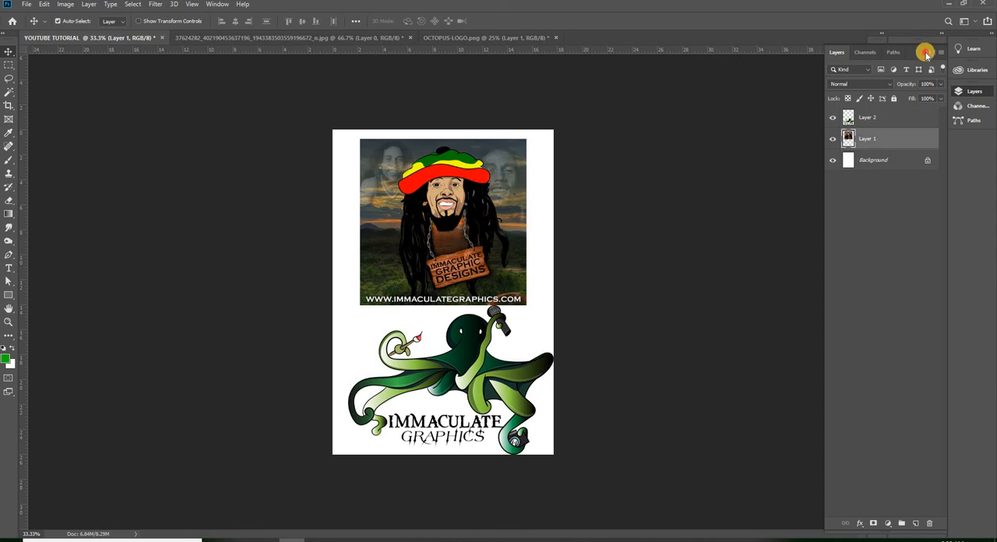
{"action": "left_click", "coordinate": [926, 52]}
- Move the octopus logo up so it overlaps the lower part of the picture
{"action": "left_click_drag", "start_coordinate": [480, 385], "coordinate": [482, 316]}
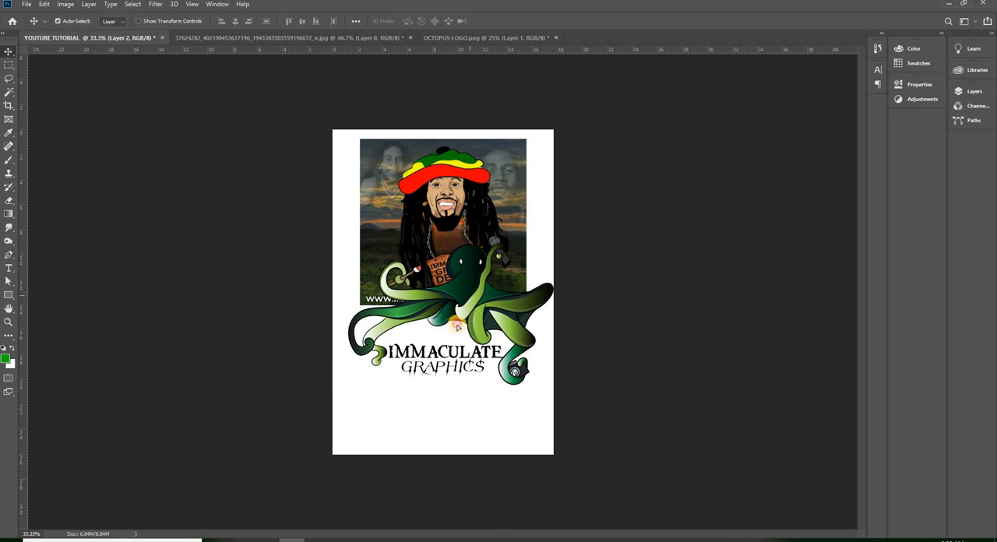
{"action": "left_click_drag", "start_coordinate": [457, 327], "coordinate": [449, 348]}
- Close the source JPG and OCTOPUS-LOGO.png without saving their changes
{"action": "left_click", "coordinate": [319, 39]}
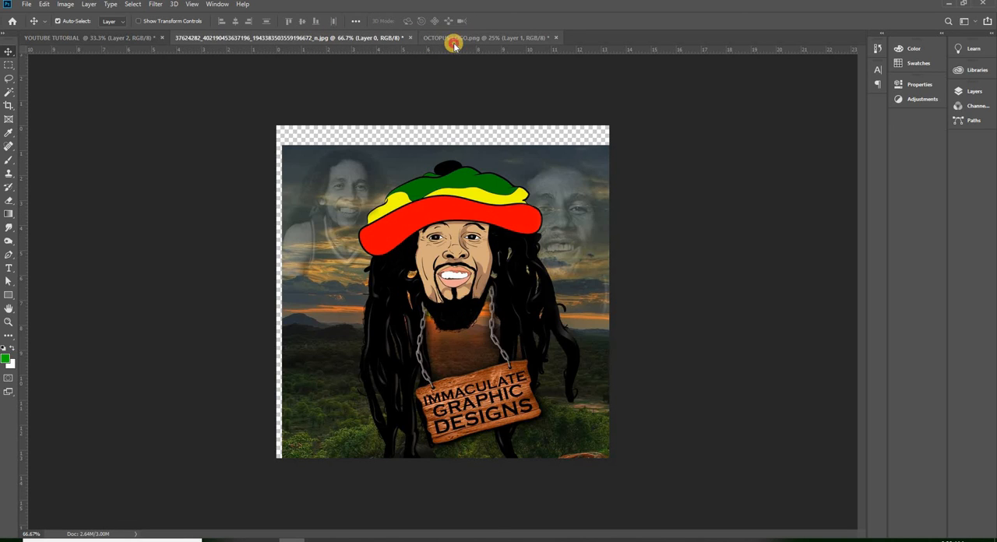
{"action": "left_click", "coordinate": [453, 42]}
{"action": "left_click", "coordinate": [406, 37]}
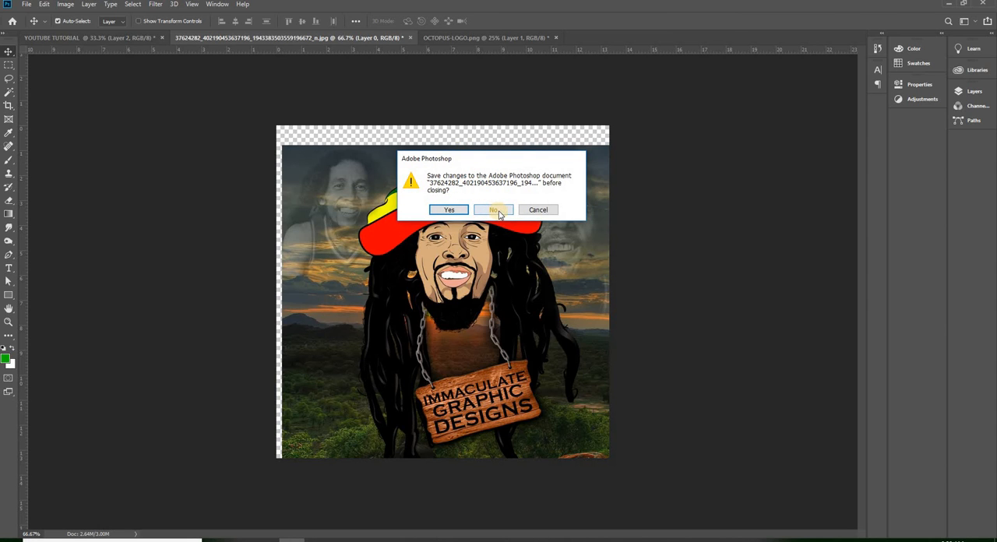
{"action": "left_click", "coordinate": [496, 211]}
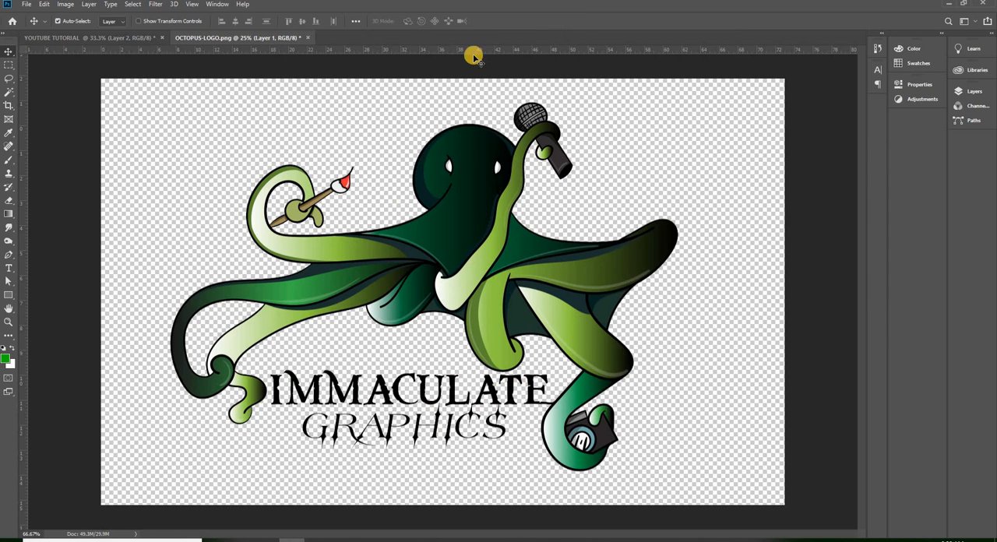
{"action": "left_click", "coordinate": [308, 38]}
{"action": "left_click", "coordinate": [484, 205]}
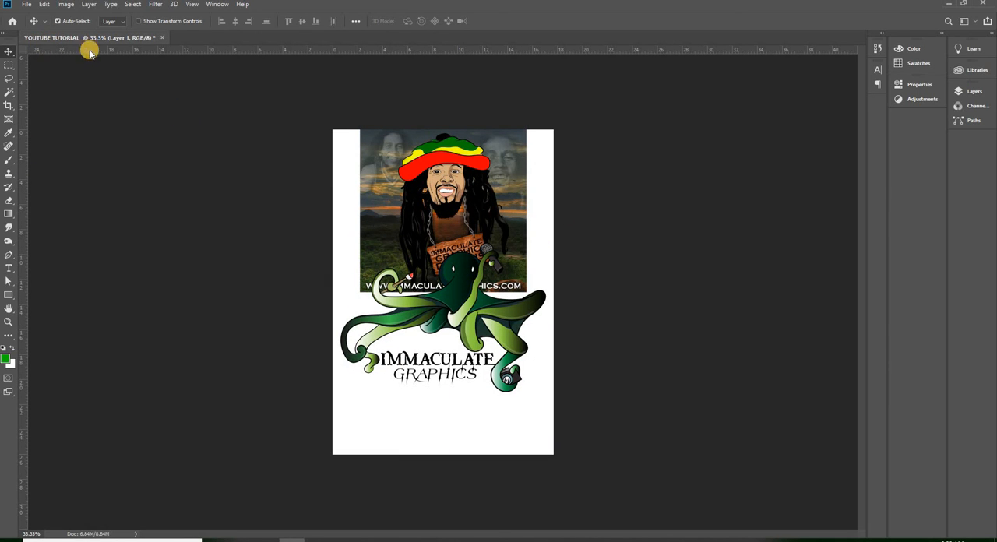
- Move the picture and the octopus logo down the page, keeping the logo overlapping the picture's lower edge
{"action": "left_click_drag", "start_coordinate": [449, 308], "coordinate": [447, 334]}
{"action": "left_click_drag", "start_coordinate": [457, 240], "coordinate": [455, 270]}
{"action": "left_click_drag", "start_coordinate": [449, 337], "coordinate": [449, 361]}
{"action": "left_click_drag", "start_coordinate": [456, 260], "coordinate": [457, 275]}
{"action": "left_click_drag", "start_coordinate": [457, 345], "coordinate": [456, 336]}
{"action": "left_click", "coordinate": [436, 331]}
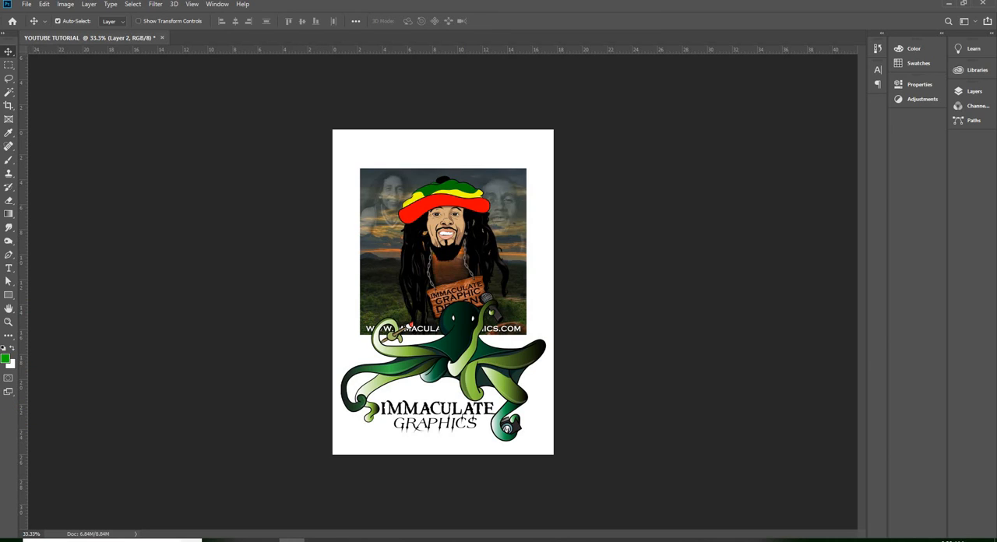
- Move the picture slightly up the page and shift the octopus logo right until its tentacle reaches the page's right edge
{"action": "left_click_drag", "start_coordinate": [453, 273], "coordinate": [453, 312]}
{"action": "left_click_drag", "start_coordinate": [444, 244], "coordinate": [444, 244]}
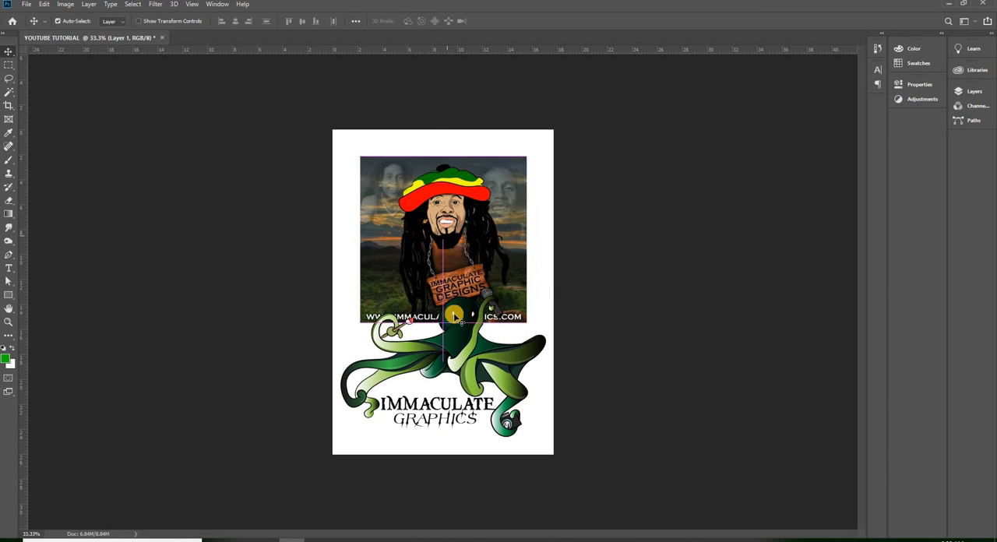
{"action": "left_click_drag", "start_coordinate": [452, 321], "coordinate": [461, 323]}
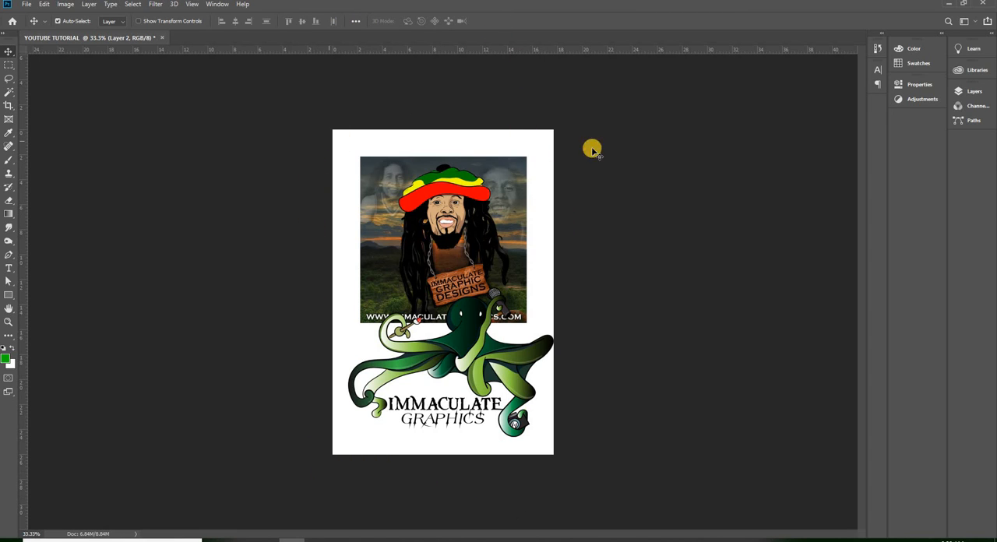
- Move the picture slightly down and left, and bring the octopus logo back inside the page over the picture's lower edge
{"action": "scroll", "coordinate": [581, 327], "scroll_direction": "down", "scroll_amount": 5}
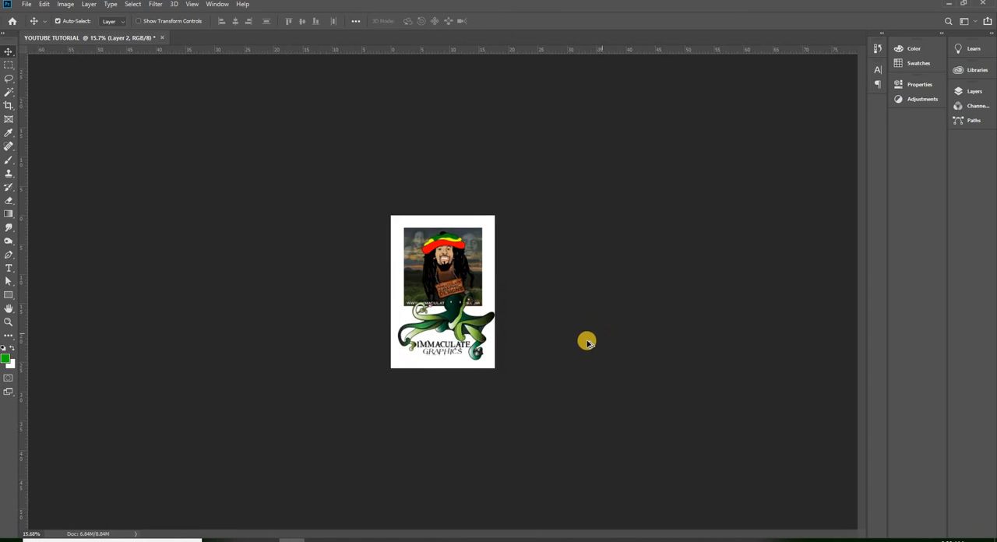
{"action": "scroll", "coordinate": [575, 360], "scroll_direction": "down", "scroll_amount": 6}
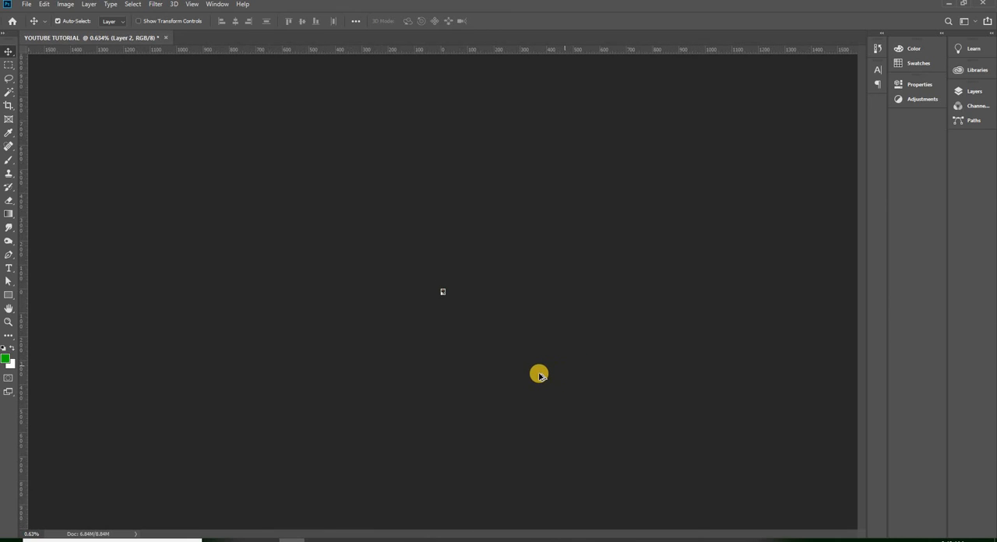
{"action": "scroll", "coordinate": [431, 329], "scroll_direction": "down", "scroll_amount": 1}
{"action": "scroll", "coordinate": [442, 302], "scroll_direction": "up", "scroll_amount": 8}
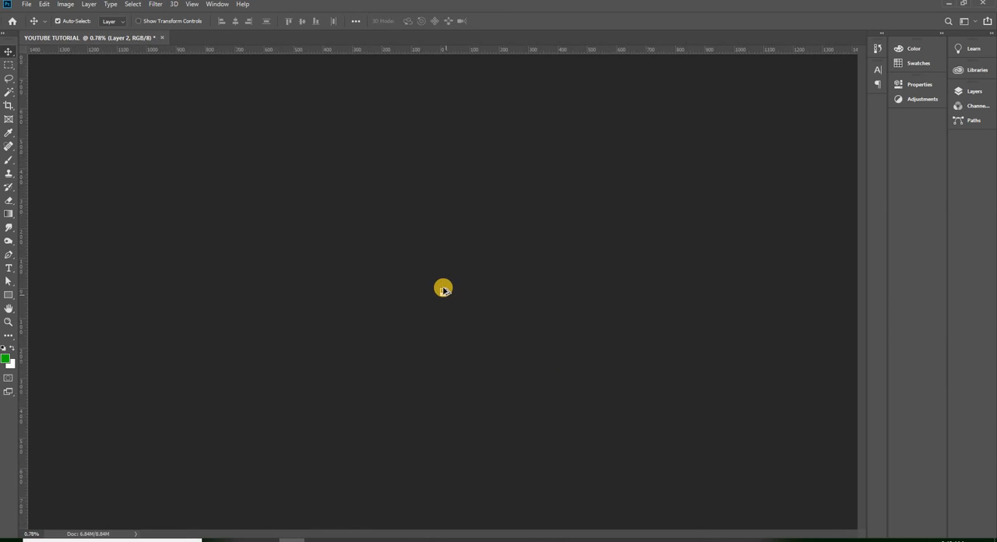
{"action": "scroll", "coordinate": [462, 318], "scroll_direction": "up", "scroll_amount": 6}
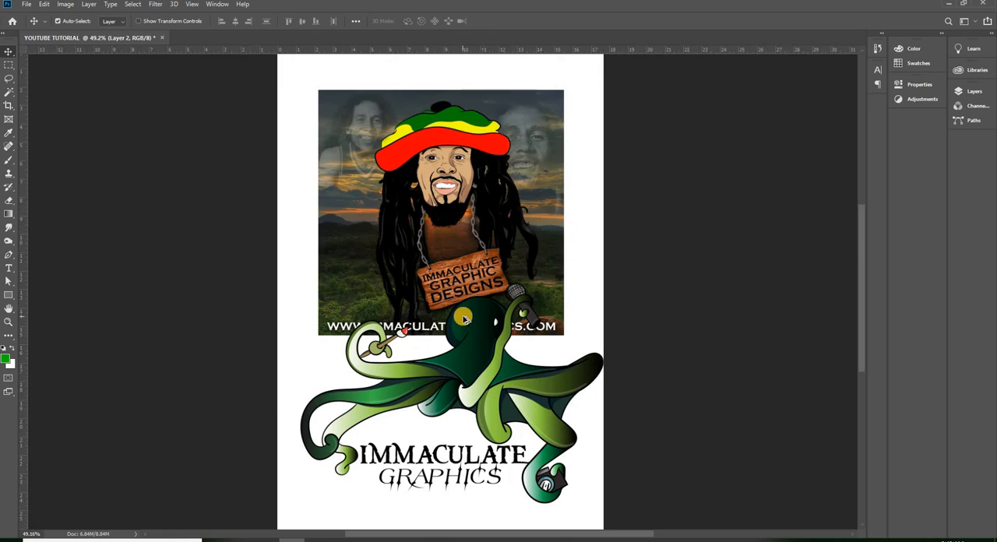
{"action": "scroll", "coordinate": [461, 316], "scroll_direction": "down", "scroll_amount": 1}
{"action": "mouse_move", "coordinate": [415, 240]}
{"action": "left_mouse_down"}
{"action": "mouse_move", "coordinate": [440, 273]}
{"action": "mouse_move", "coordinate": [409, 247]}
{"action": "left_mouse_up"}
{"action": "left_click_drag", "start_coordinate": [420, 355], "coordinate": [441, 331]}
- Move the picture up and right towards the page's top edge and shift the octopus logo to the page's left edge
{"action": "scroll", "coordinate": [406, 333], "scroll_direction": "down", "scroll_amount": 7}
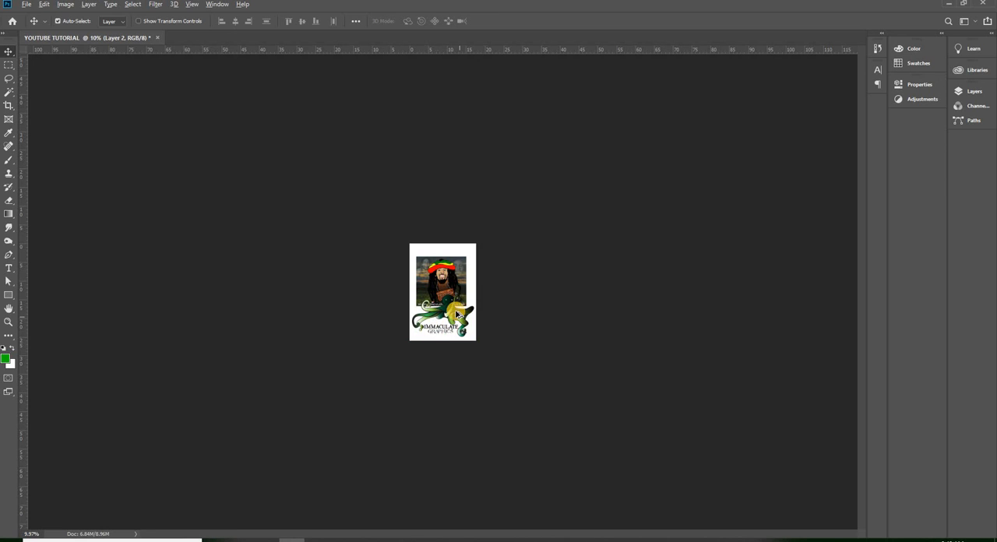
{"action": "scroll", "coordinate": [457, 313], "scroll_direction": "down", "scroll_amount": 6}
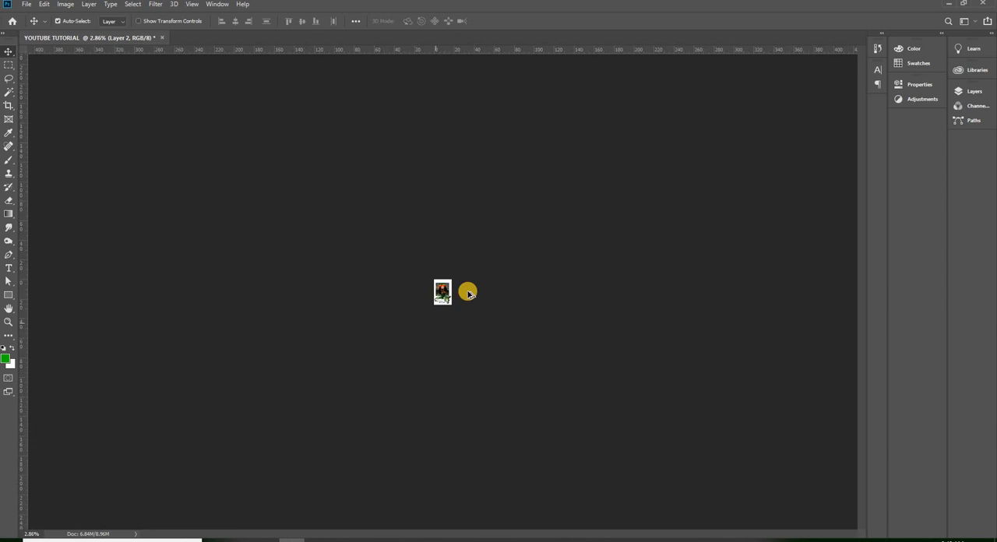
{"action": "scroll", "coordinate": [467, 293], "scroll_direction": "up", "scroll_amount": 8}
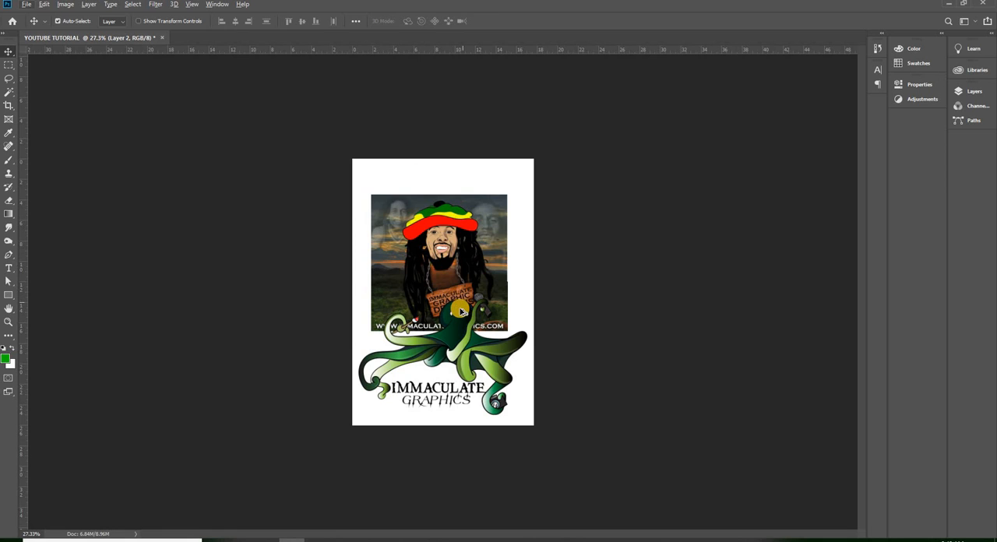
{"action": "scroll", "coordinate": [460, 312], "scroll_direction": "up", "scroll_amount": 2}
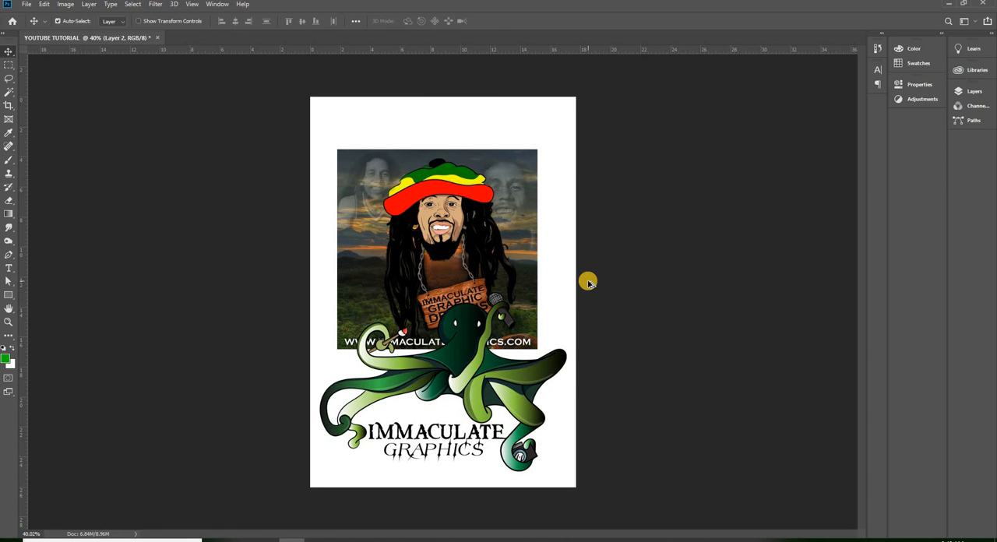
{"action": "scroll", "coordinate": [512, 326], "scroll_direction": "up", "scroll_amount": 4}
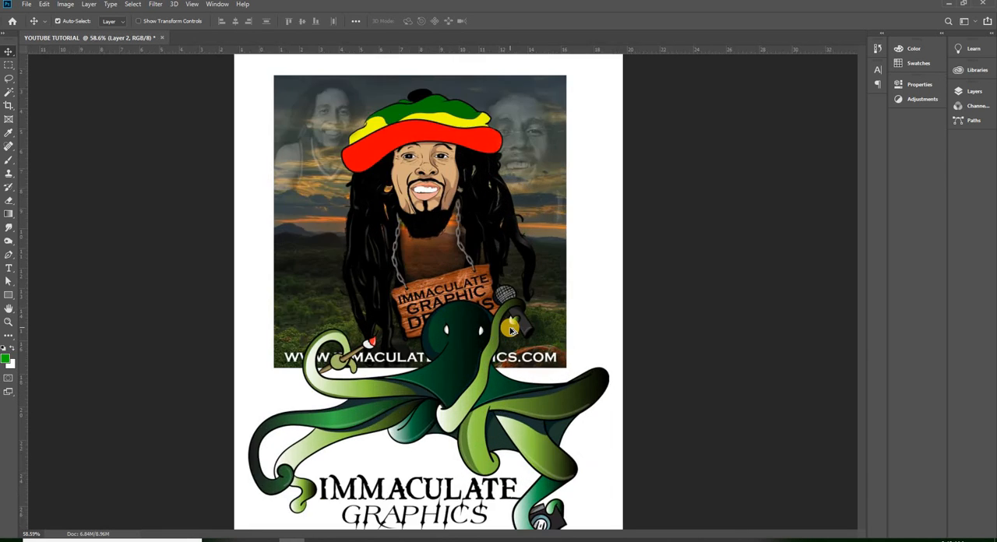
{"action": "scroll", "coordinate": [475, 340], "scroll_direction": "down", "scroll_amount": 3}
{"action": "mouse_move", "coordinate": [466, 346]}
{"action": "left_mouse_down"}
{"action": "mouse_move", "coordinate": [461, 309]}
{"action": "mouse_move", "coordinate": [456, 336]}
{"action": "left_mouse_up"}
{"action": "left_click_drag", "start_coordinate": [468, 178], "coordinate": [480, 136]}
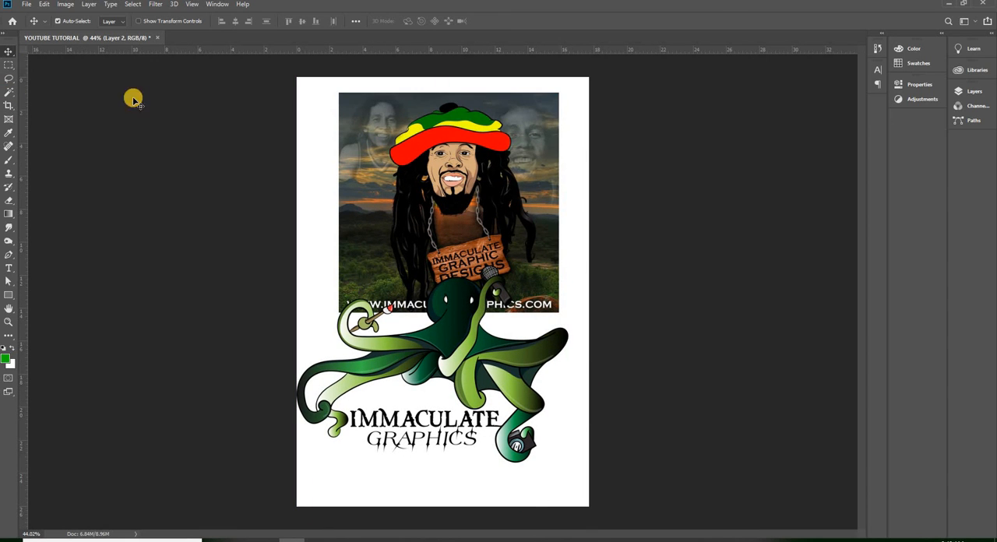
- Reposition the picture and octopus logo around the page, leaving the picture in the upper middle and the logo overlapping its lower right part
{"action": "left_click_drag", "start_coordinate": [444, 164], "coordinate": [427, 156]}
{"action": "left_click_drag", "start_coordinate": [436, 299], "coordinate": [388, 324]}
{"action": "left_click_drag", "start_coordinate": [458, 158], "coordinate": [456, 238]}
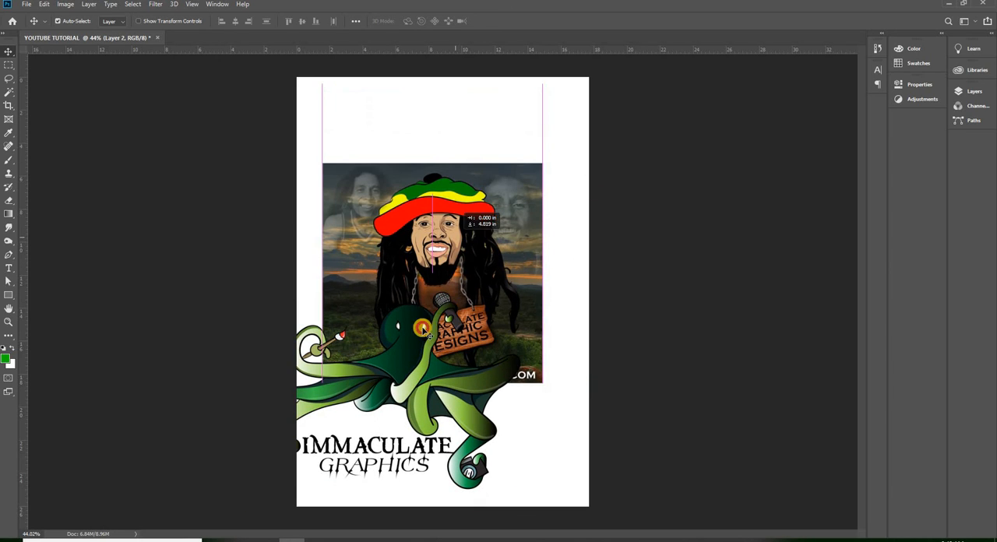
{"action": "left_click_drag", "start_coordinate": [415, 359], "coordinate": [457, 325]}
{"action": "left_click_drag", "start_coordinate": [432, 224], "coordinate": [467, 131]}
{"action": "left_click_drag", "start_coordinate": [452, 308], "coordinate": [488, 300]}
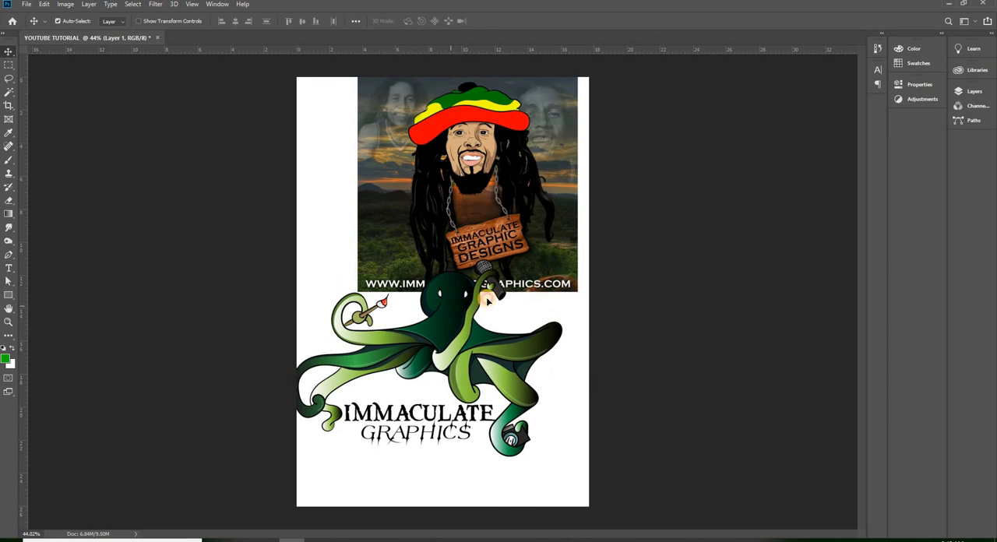
{"action": "left_click_drag", "start_coordinate": [472, 161], "coordinate": [441, 219]}
{"action": "left_click_drag", "start_coordinate": [485, 320], "coordinate": [450, 327]}
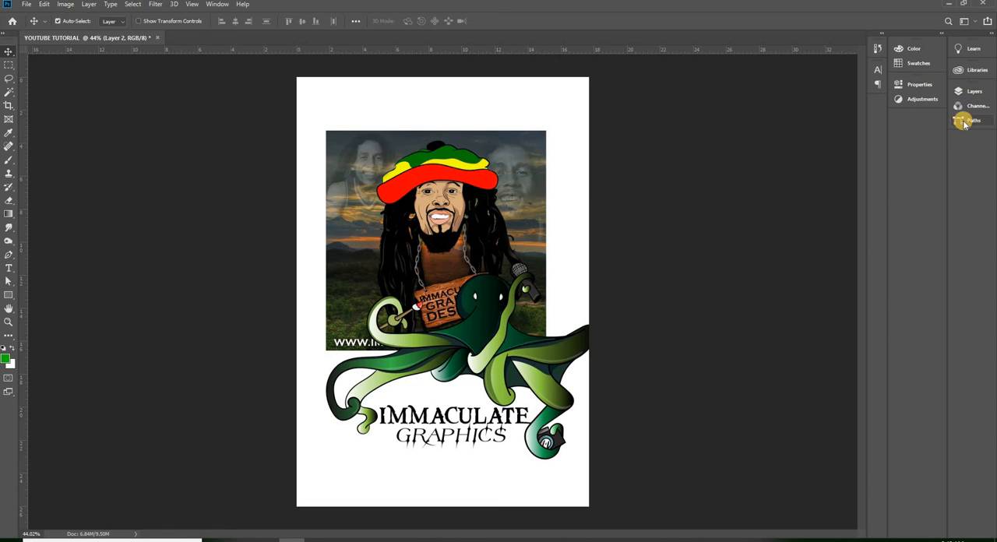
{"action": "left_click", "coordinate": [971, 91]}
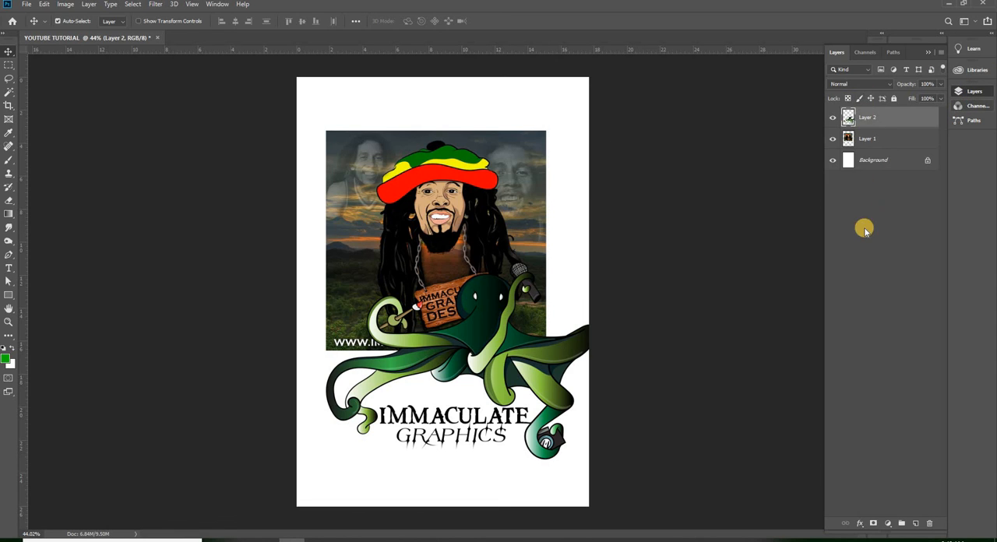
{"action": "left_click", "coordinate": [978, 69]}
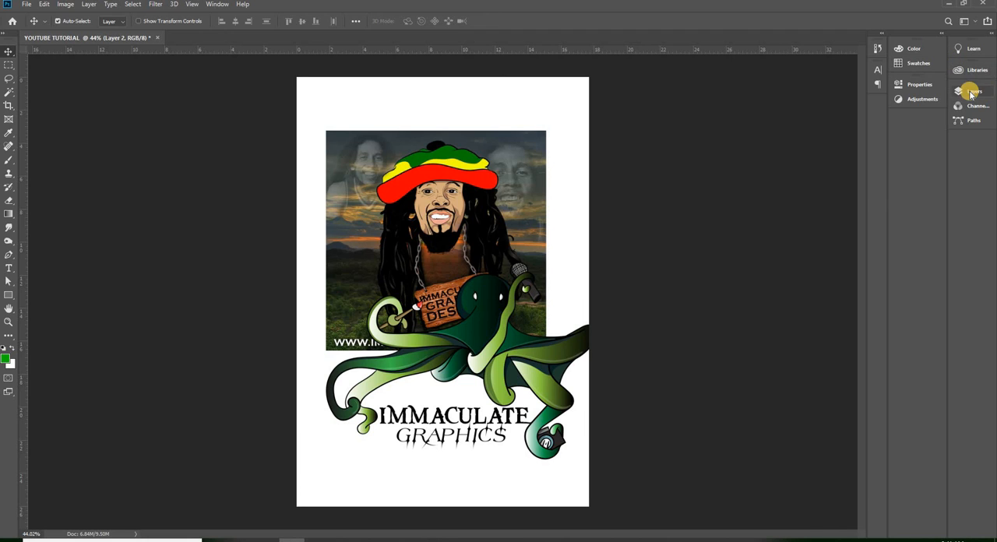
{"action": "left_click", "coordinate": [927, 85]}
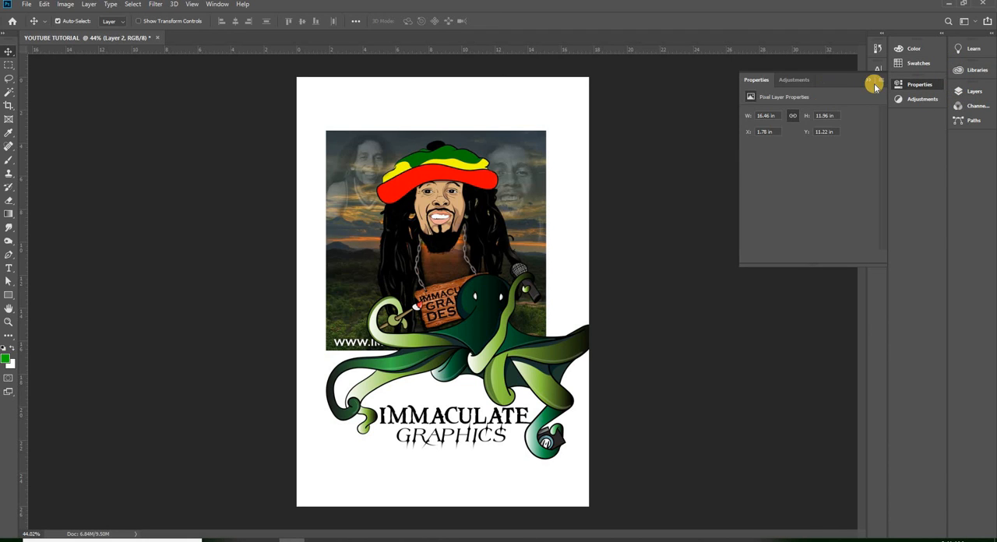
{"action": "left_click", "coordinate": [870, 79]}
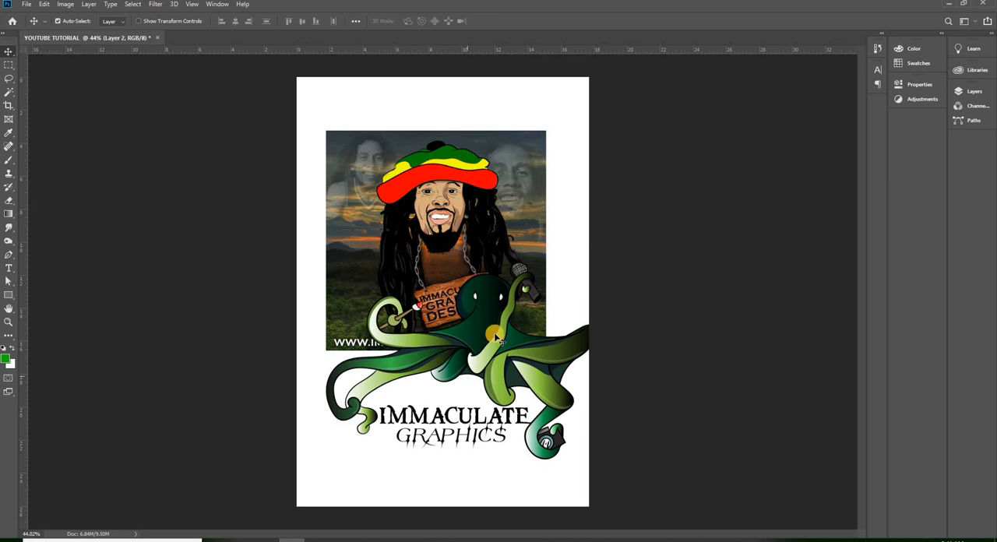
- Centre the picture in the page's upper half and place the octopus logo lower, with its head overlapping the picture's bottom edge
{"action": "mouse_move", "coordinate": [502, 340]}
{"action": "left_mouse_down"}
{"action": "mouse_move", "coordinate": [498, 377]}
{"action": "mouse_move", "coordinate": [505, 353]}
{"action": "left_mouse_up"}
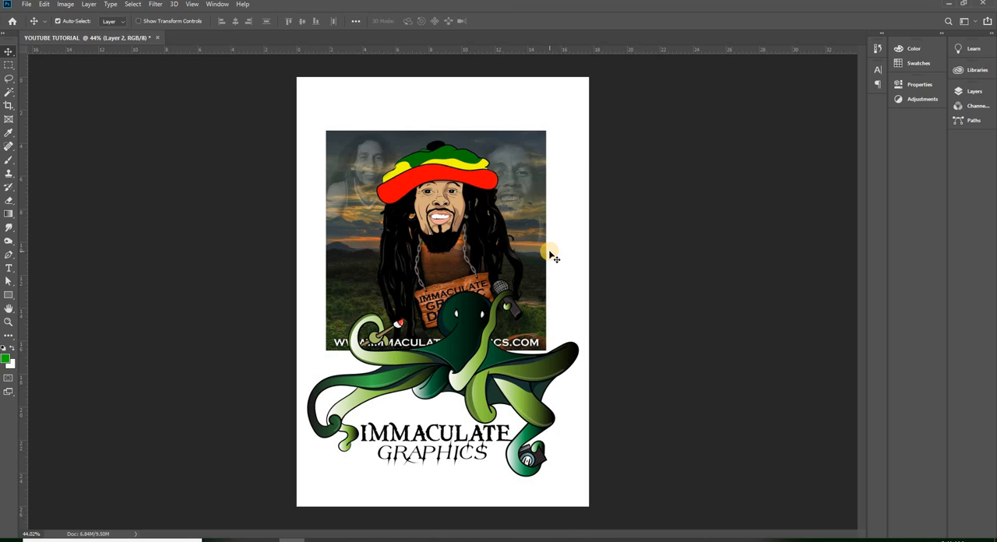
{"action": "left_click_drag", "start_coordinate": [473, 361], "coordinate": [466, 225]}
{"action": "left_click_drag", "start_coordinate": [506, 165], "coordinate": [505, 295]}
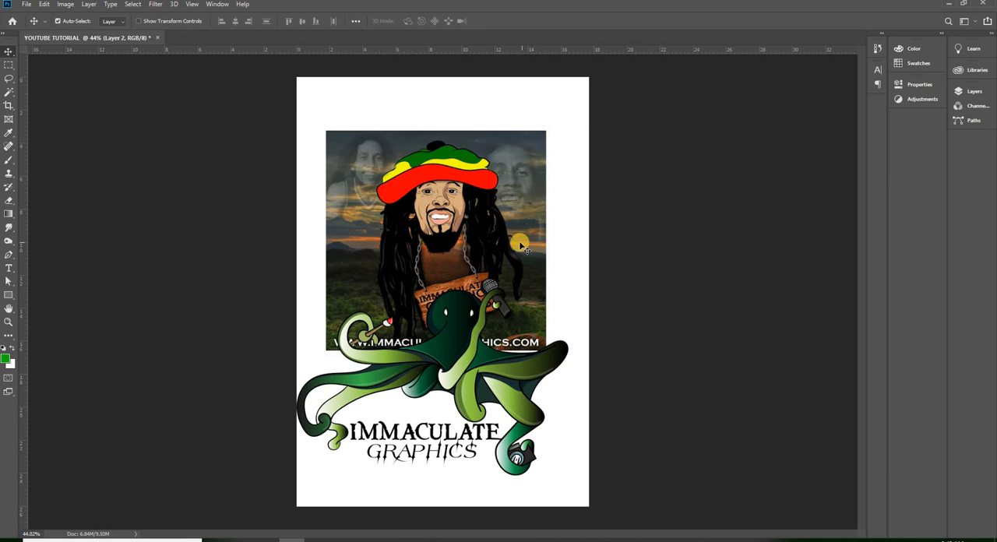
{"action": "mouse_move", "coordinate": [494, 261]}
{"action": "left_mouse_down"}
{"action": "mouse_move", "coordinate": [515, 256]}
{"action": "mouse_move", "coordinate": [501, 246]}
{"action": "left_mouse_up"}
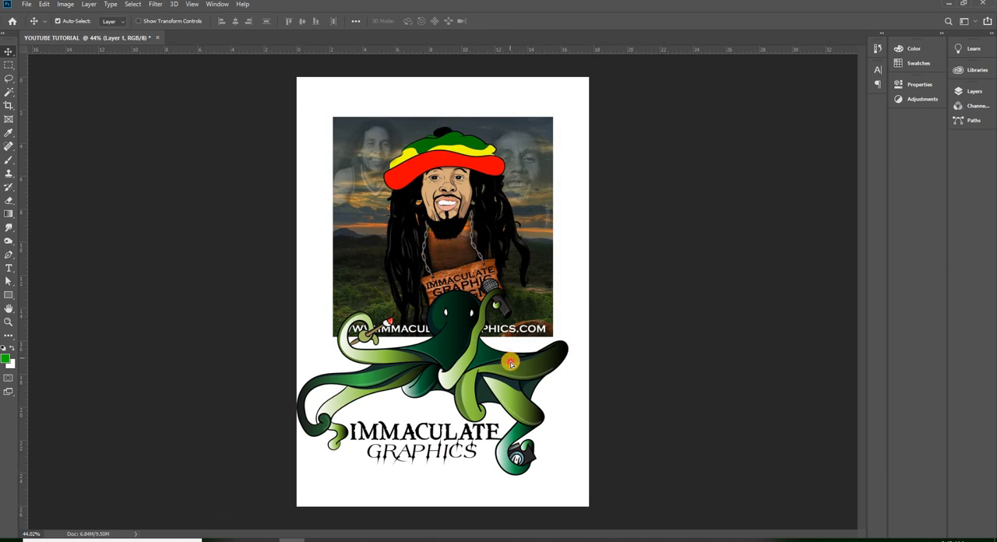
{"action": "left_click_drag", "start_coordinate": [502, 348], "coordinate": [485, 367]}
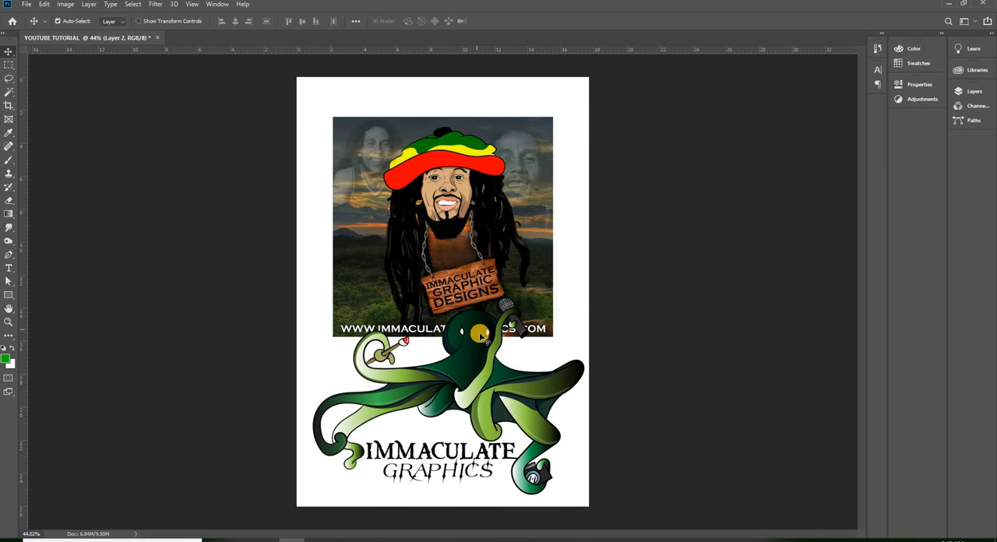